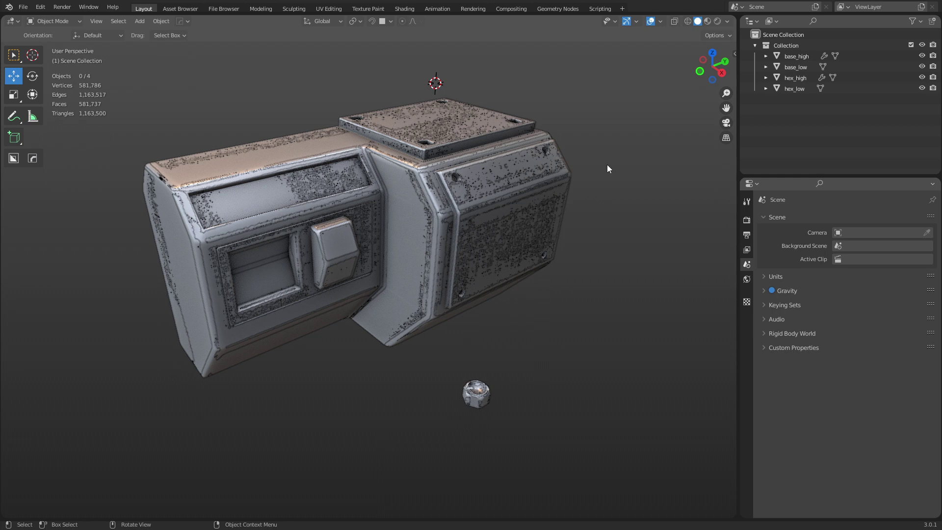
Examine which meshes the base_high, base_low, hex_high and hex_low objects correspond to in the scene
click(795, 56)
click(797, 66)
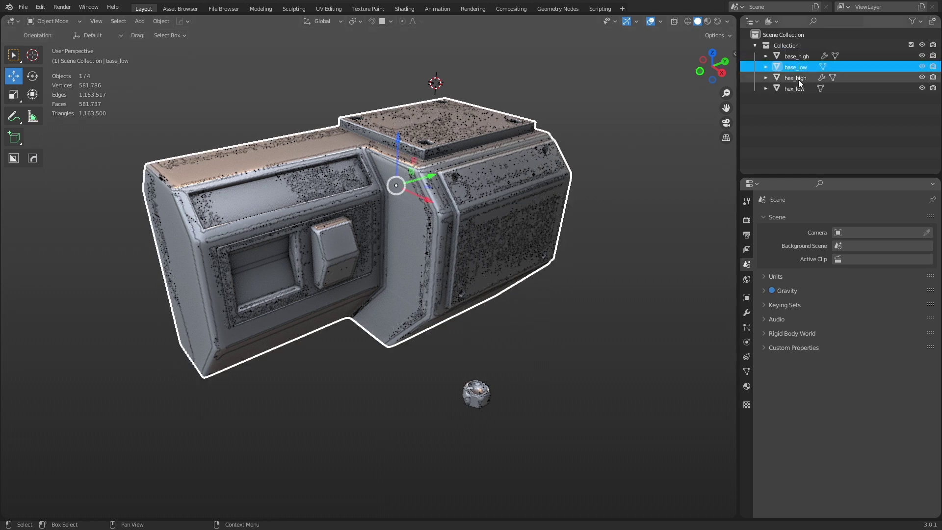
click(799, 79)
click(797, 88)
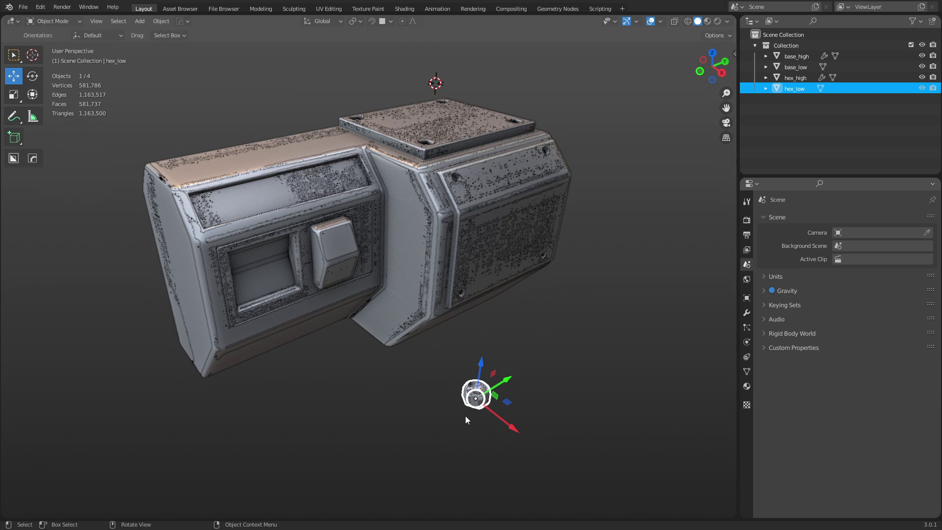
click(390, 379)
shift+middle_drag(389, 379, 716, 155)
scroll(414, 301, up, 1)
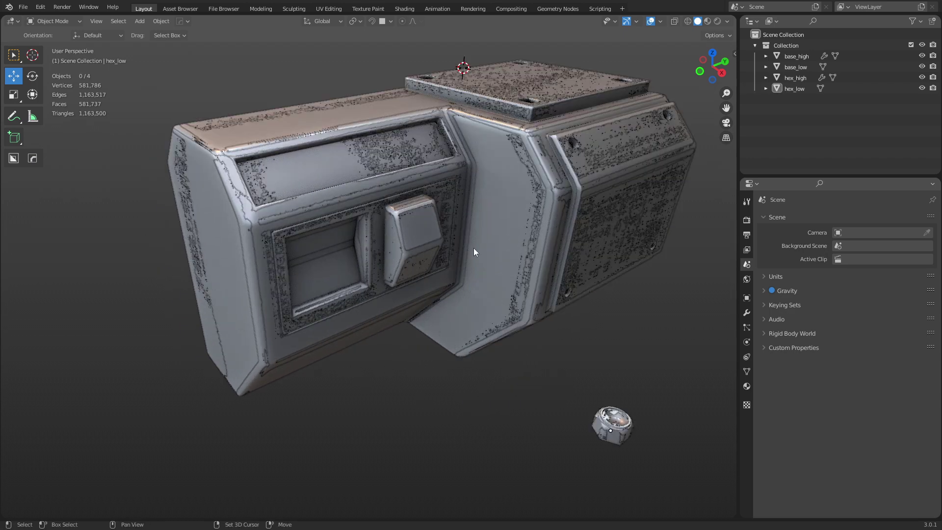
shift+middle_drag(473, 249, 438, 257)
Group base_high and base_low with the MACHIN3 Group operation, setting both location and rotation to Active
click(794, 67)
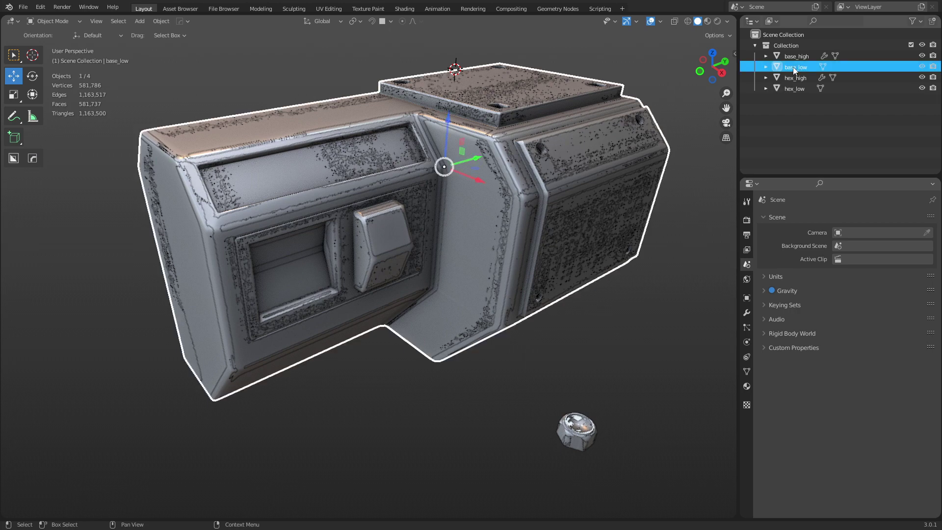
shift+click(797, 57)
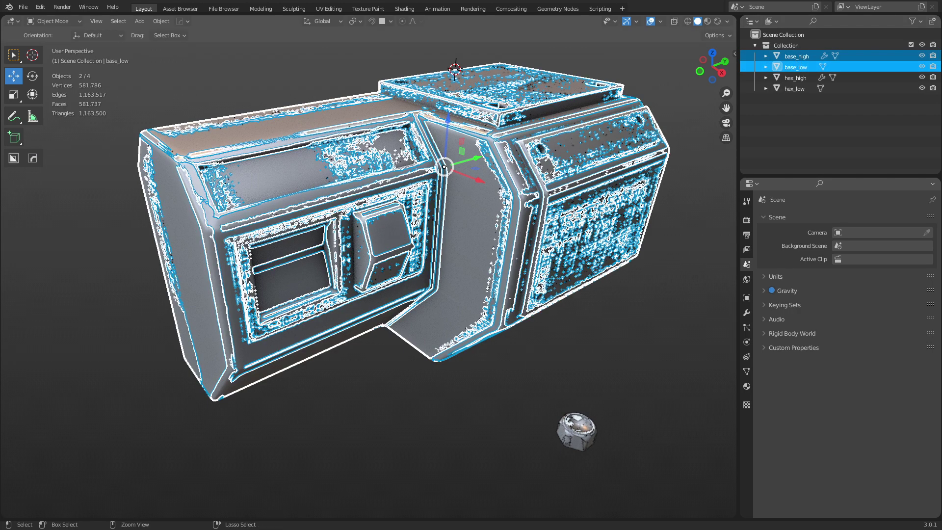
key(ctrl+g)
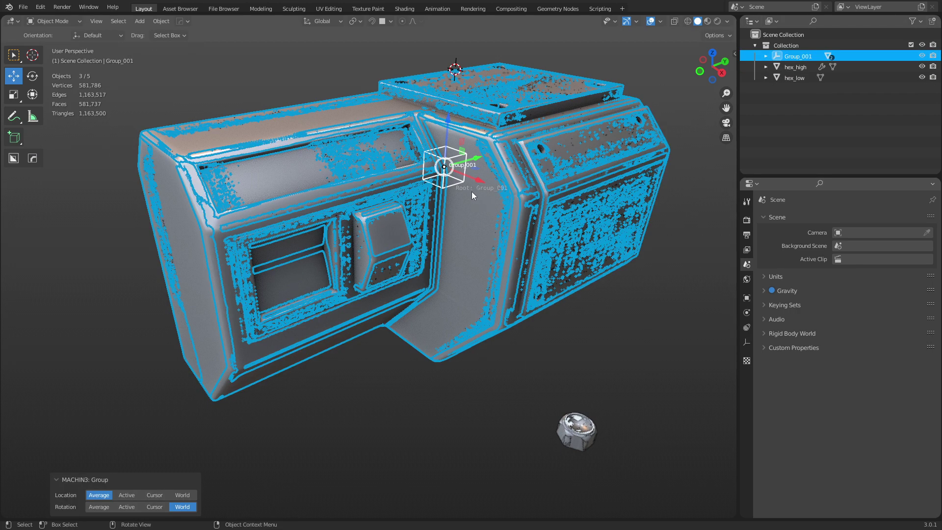
click(128, 496)
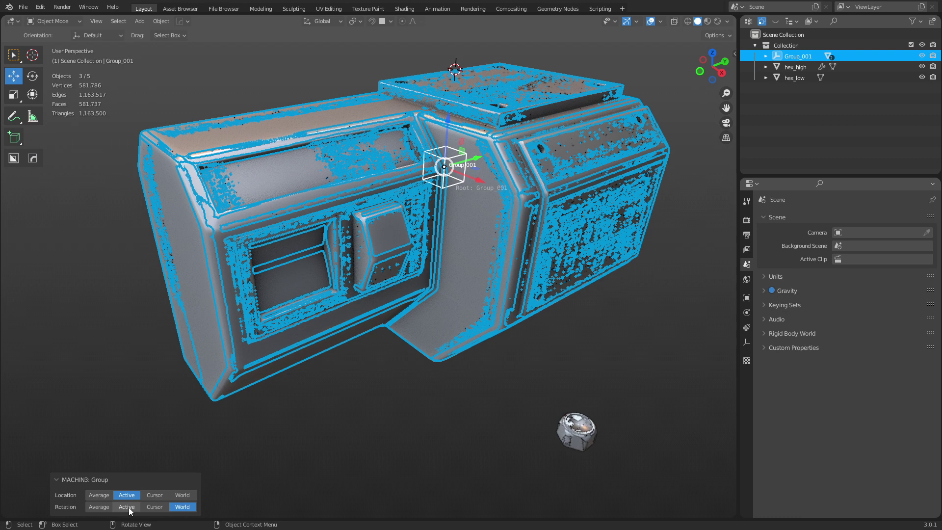
click(128, 507)
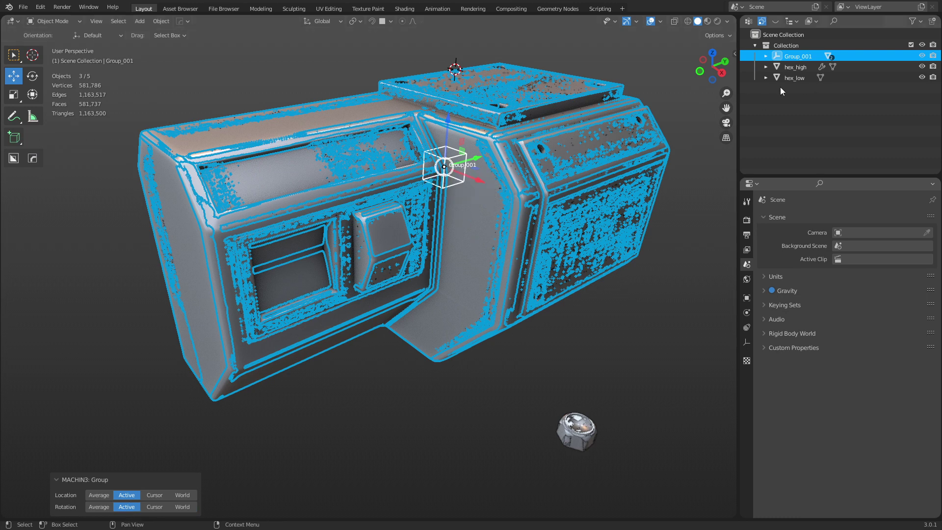
Group hex_high and hex_low with the MACHIN3 Group operation, with base_high and base_low left in their own group
click(803, 69)
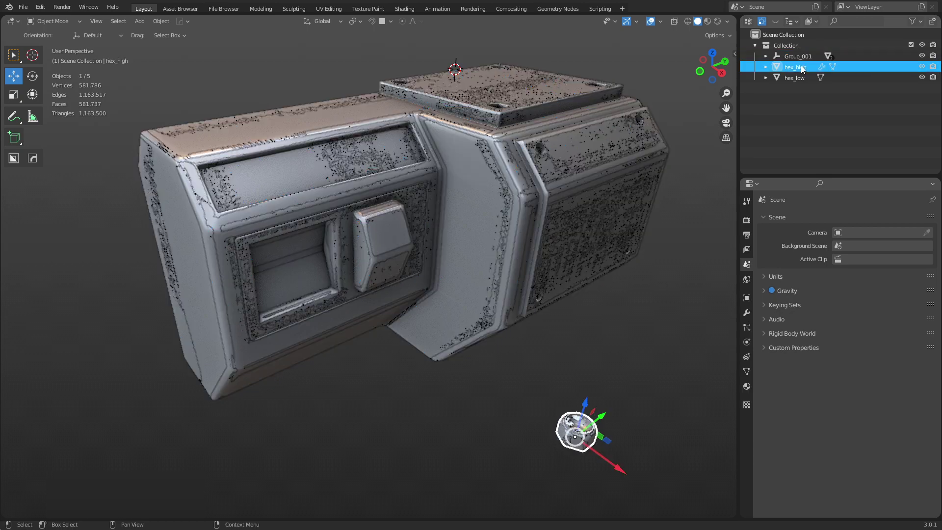
ctrl+click(795, 77)
key(KP_Decimal)
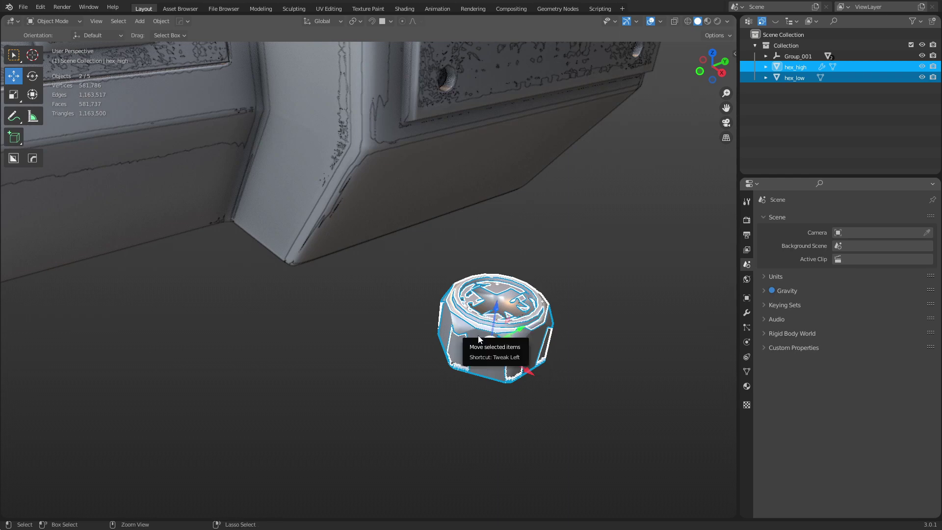
key(ctrl+g)
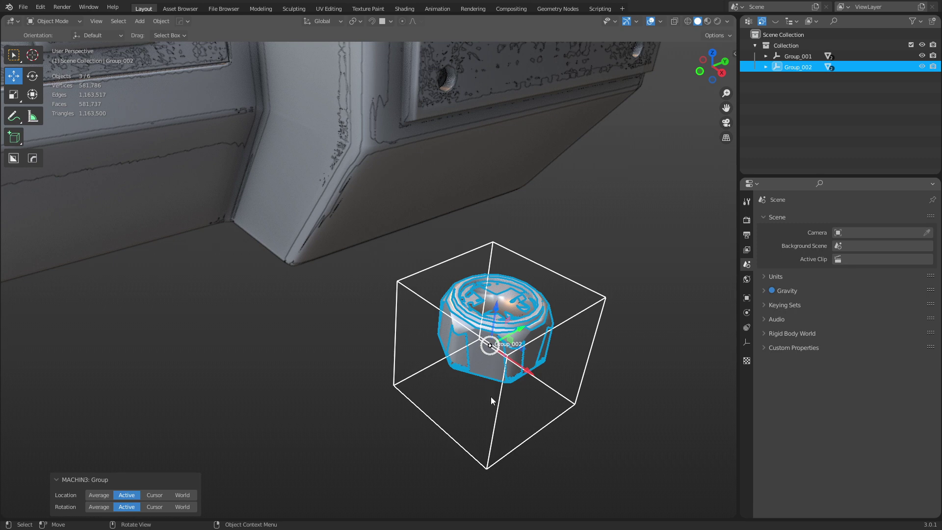
scroll(496, 358, down, 5)
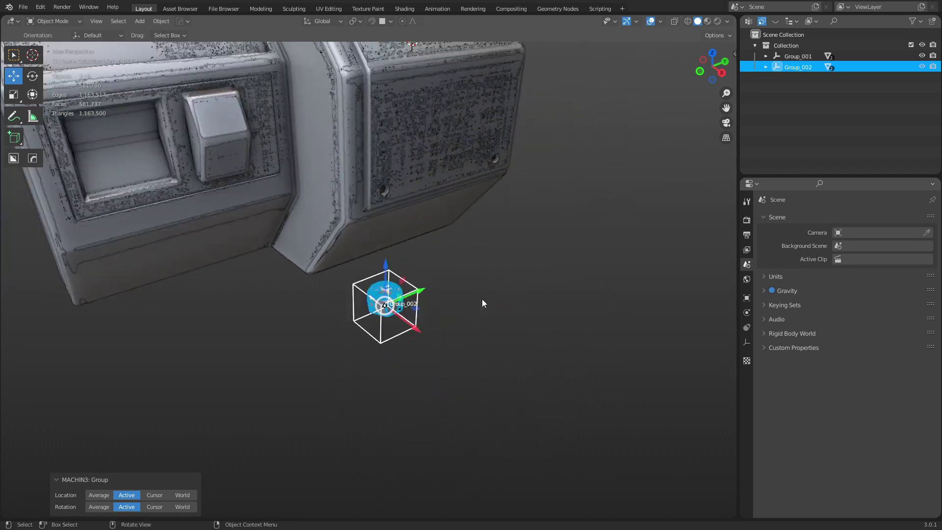
middle_drag(410, 249, 464, 361)
click(581, 302)
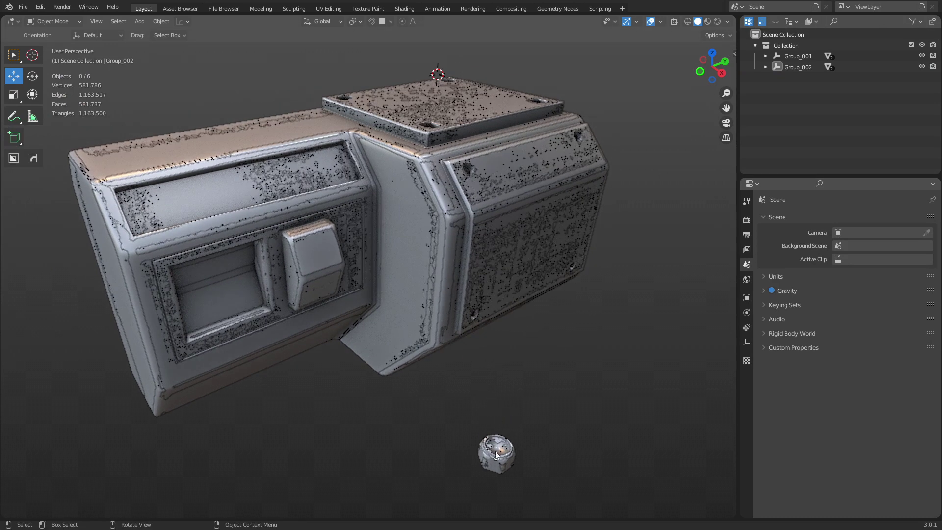
Try to move hex_high on its own inside the hex bolt group
click(496, 451)
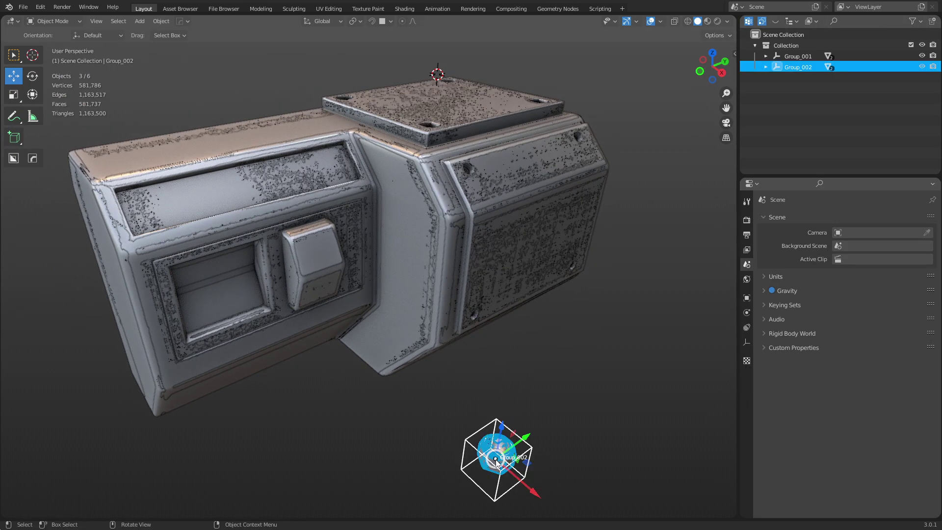
click(496, 444)
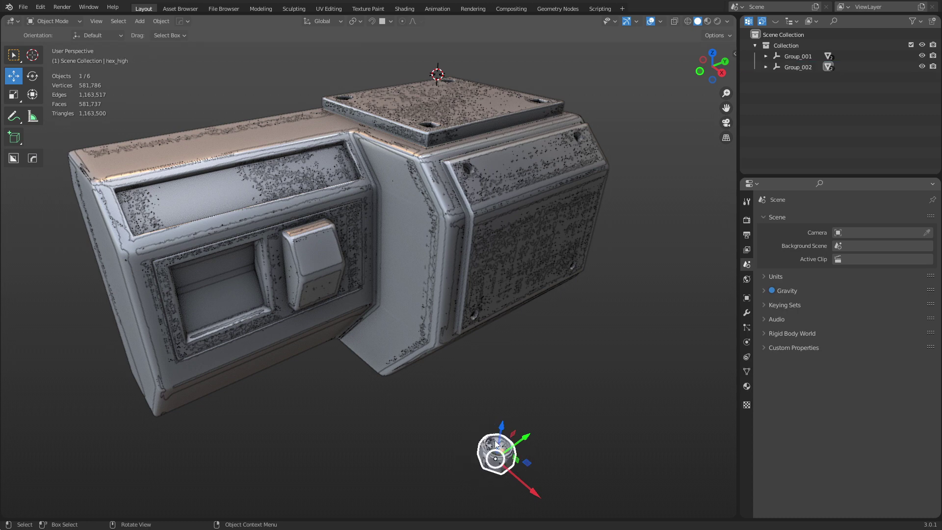
key(g)
right_click(569, 343)
click(573, 339)
middle_drag(573, 339, 590, 318)
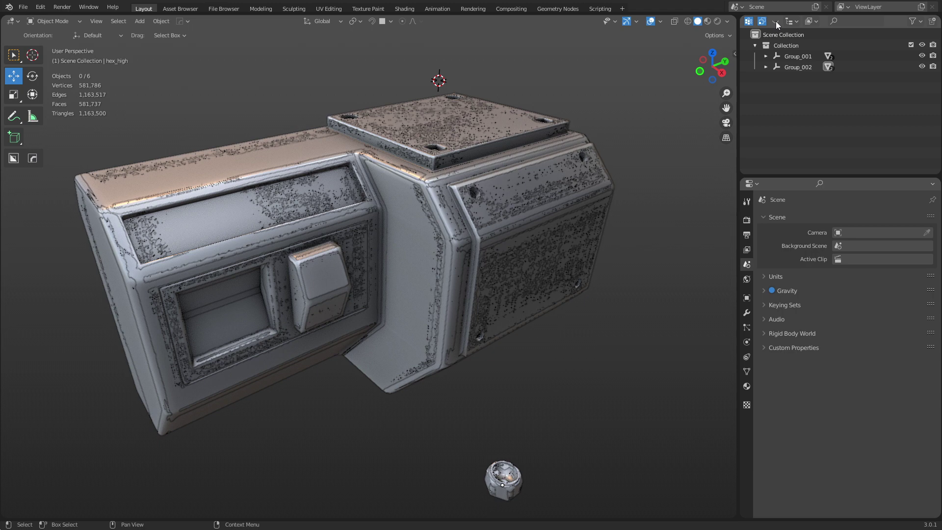
Turn on display of the group empties and test selecting the whole base group through its empty
click(776, 22)
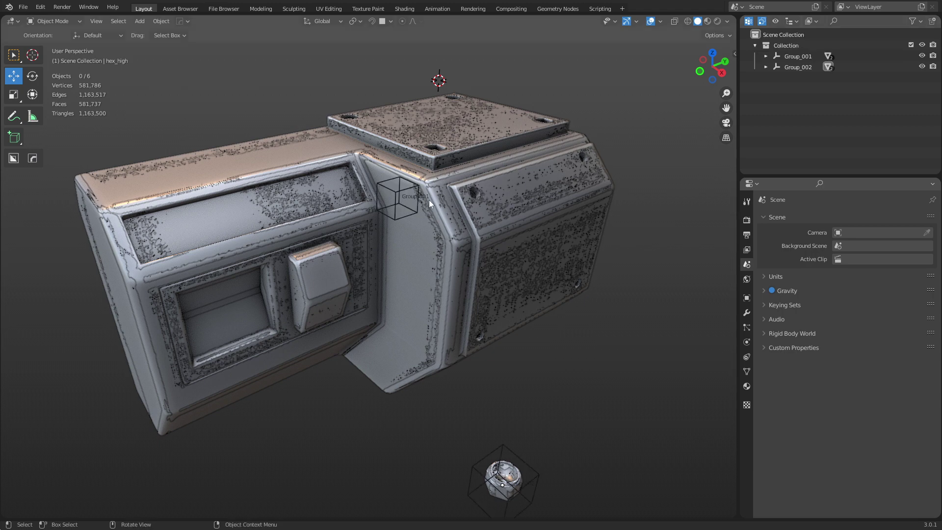
click(395, 197)
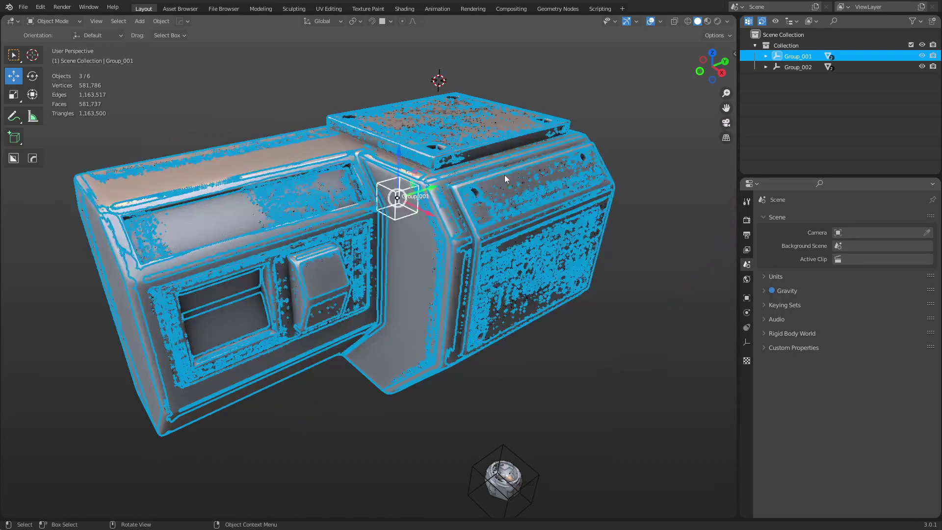
click(605, 120)
shift+middle_drag(508, 193, 555, 278)
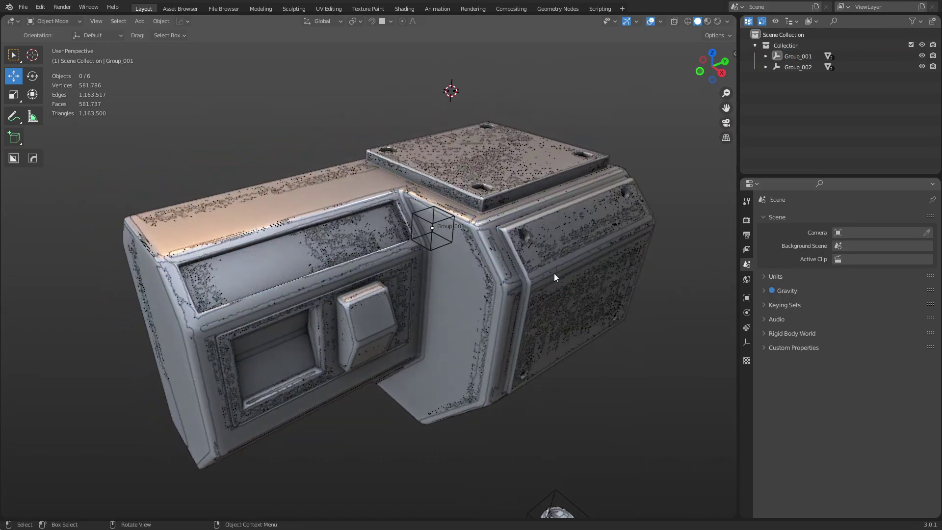
mouse_move(544, 352)
shift+middle_down()
mouse_move(552, 352)
mouse_move(547, 339)
shift+middle_up()
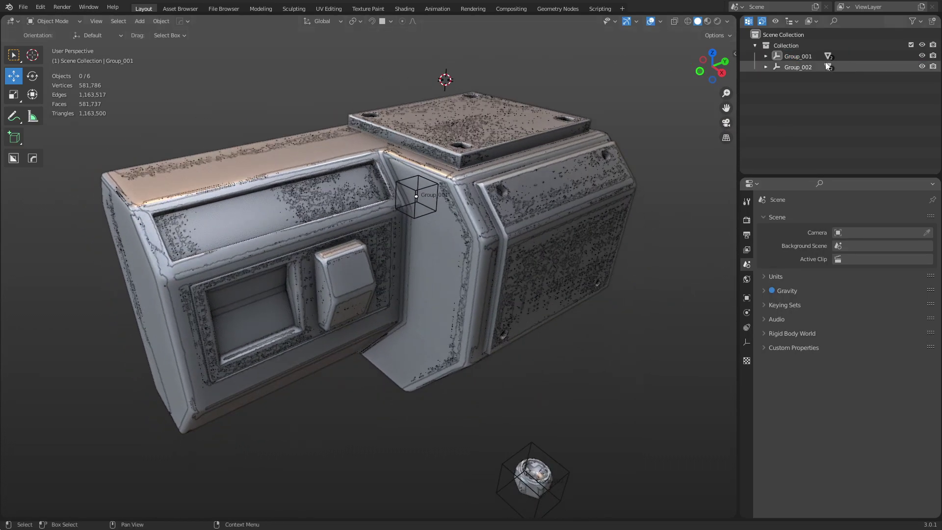
Duplicate the hex bolt group Group_002 in place
click(790, 67)
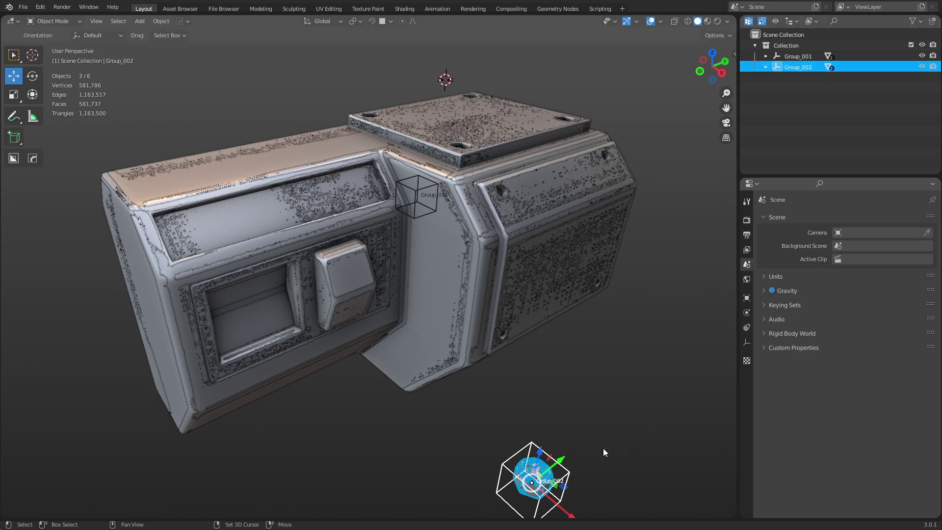
shift+middle_drag(602, 449, 489, 414)
shift+middle_drag(612, 258, 448, 231)
scroll(417, 214, up, 4)
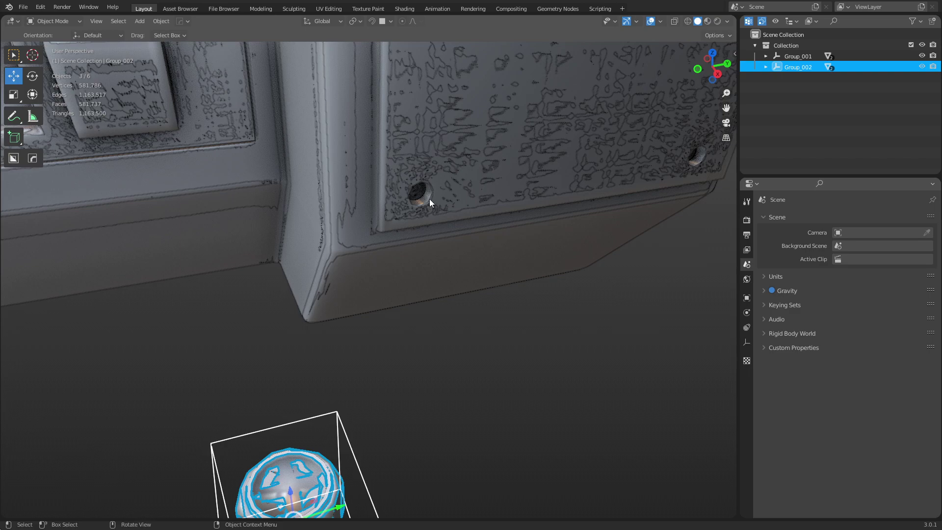
scroll(429, 199, up, 3)
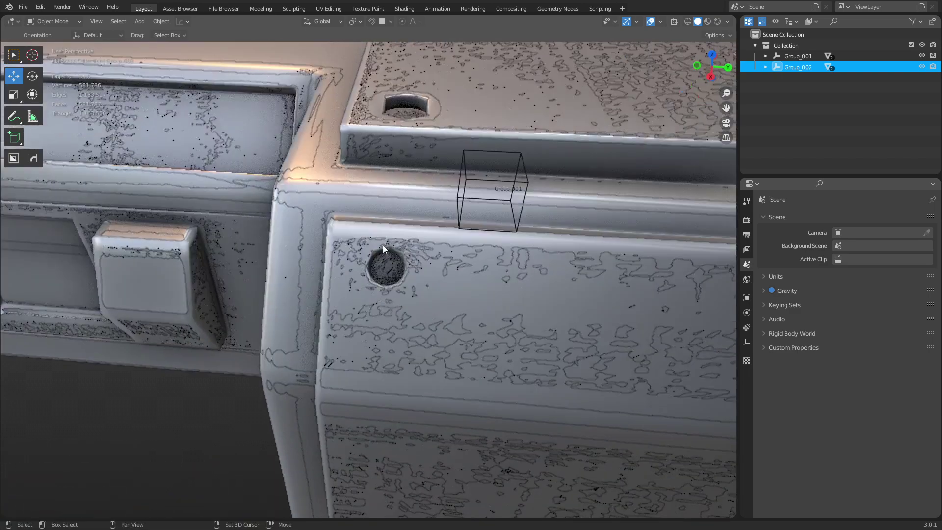
key(shift+d)
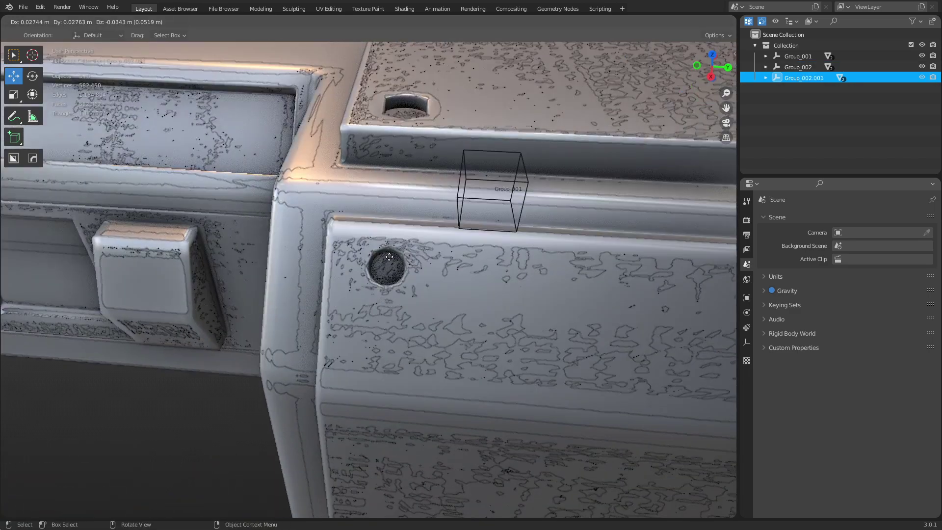
right_click(374, 267)
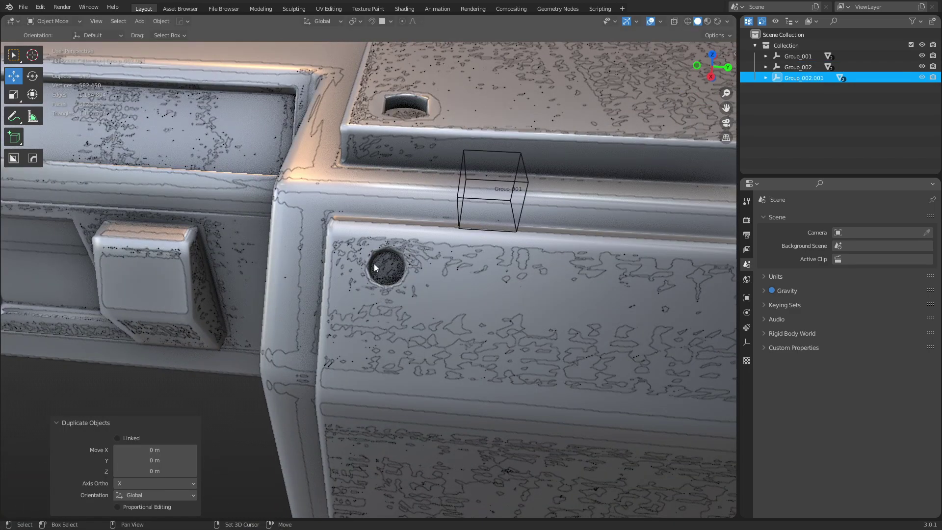
Set the snapping preset to Surface with rotation aligned to target, and snap the duplicated bolt into the slanted side panel's hole nearest the knob
key(ctrl+shift+Tab)
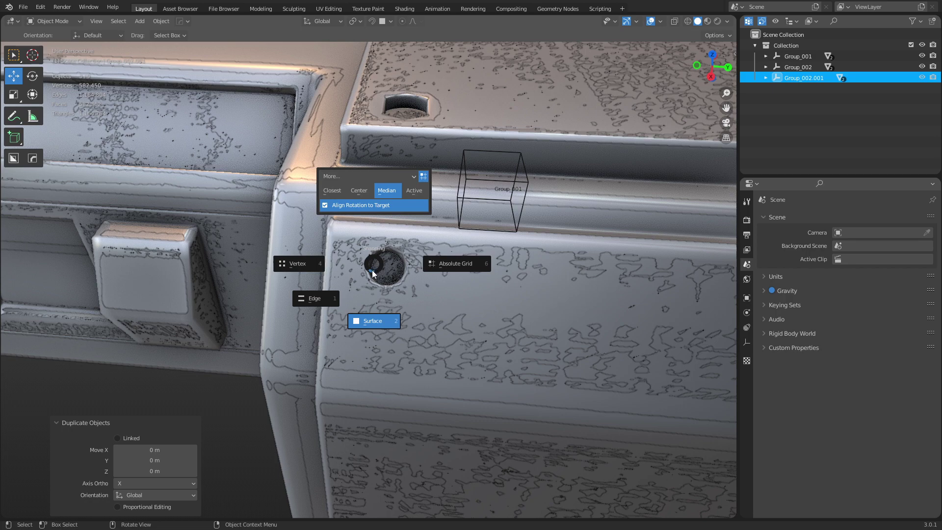
click(378, 325)
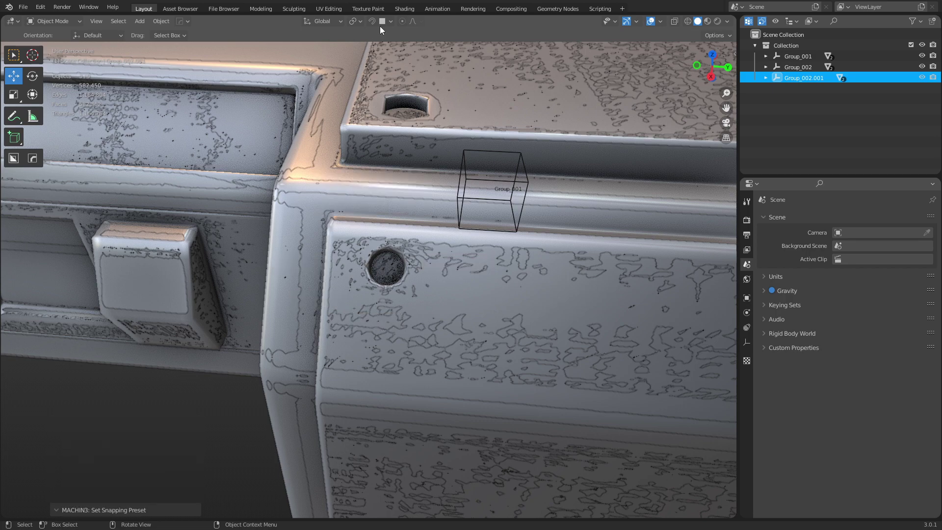
click(383, 22)
key(g)
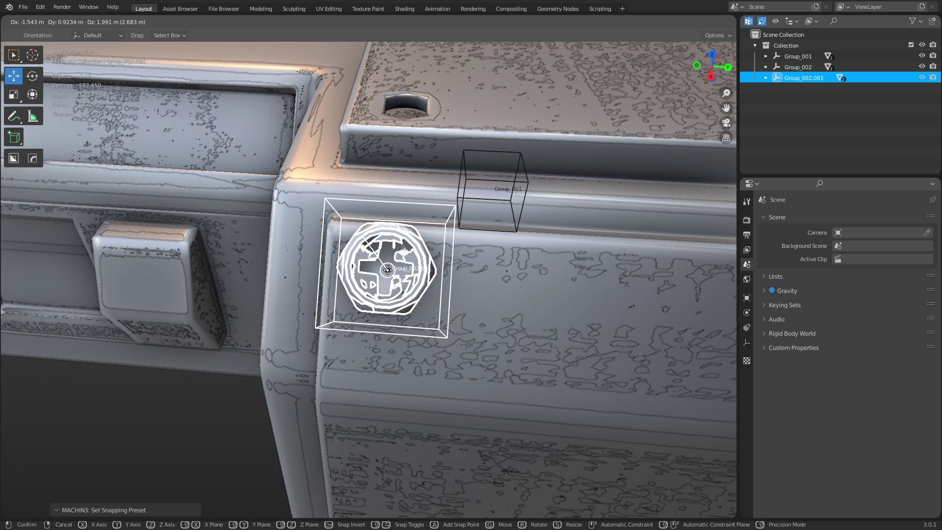
click(387, 269)
Scale the placed bolt group to 0.289 and move it slightly to centre it in the hole
key(s)
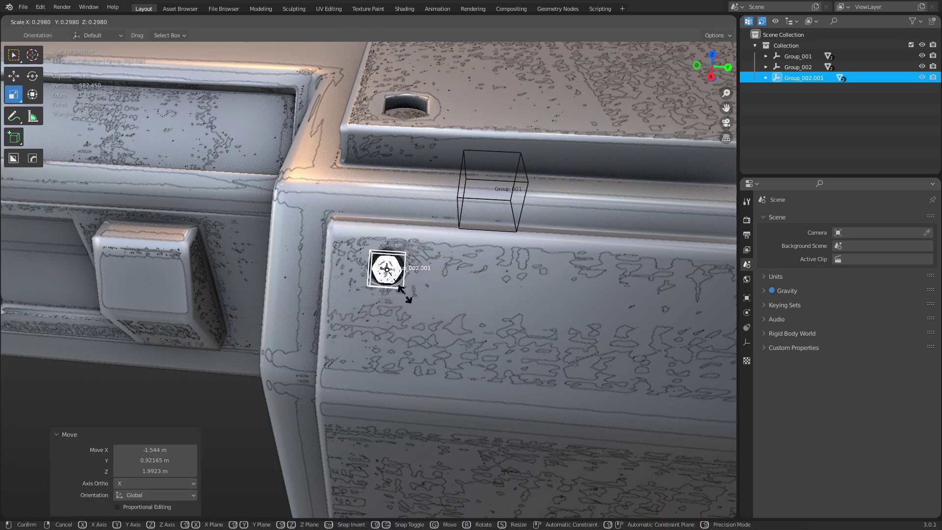
click(404, 294)
key(shift+space)
key(g)
key(g)
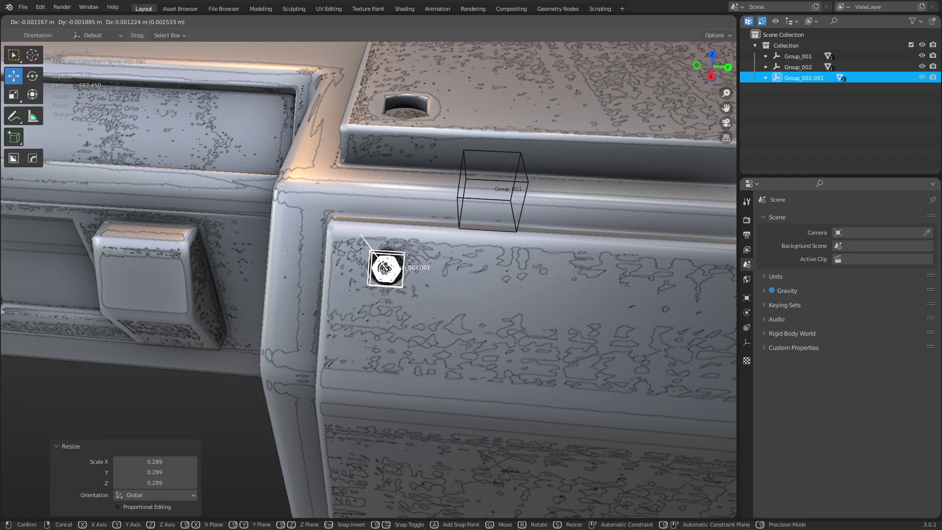
click(362, 235)
Duplicate the scaled bolt group into the hole at the far end of the slanted side panel
scroll(473, 299, down, 5)
middle_drag(473, 298, 389, 284)
scroll(423, 294, up, 6)
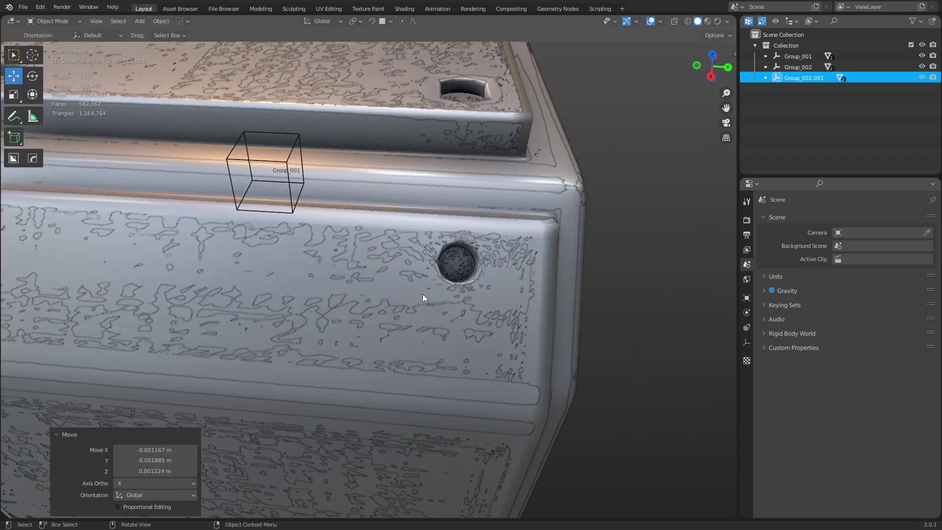
key(shift+d)
click(456, 265)
Duplicate the bolt group into the two lower corner holes of the side panel
scroll(425, 379, down, 3)
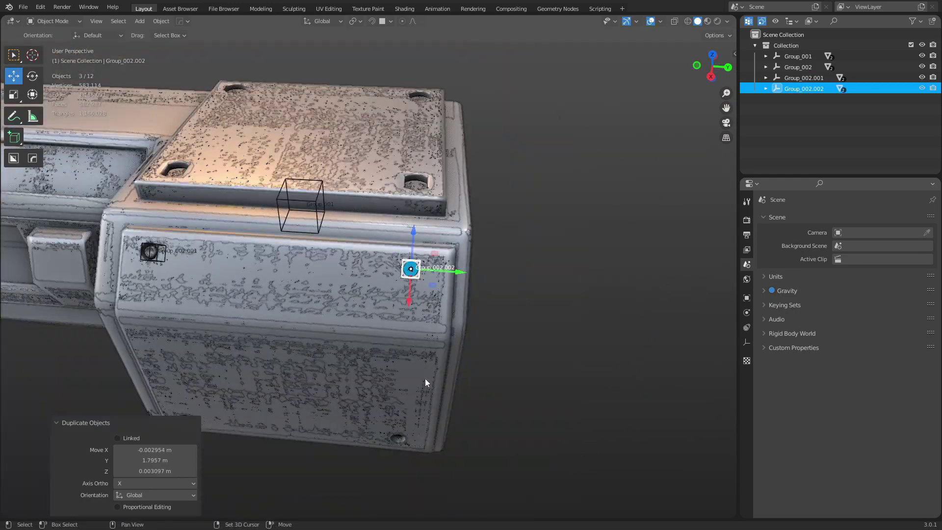
middle_drag(425, 379, 417, 201)
scroll(434, 231, up, 4)
key(shift+d)
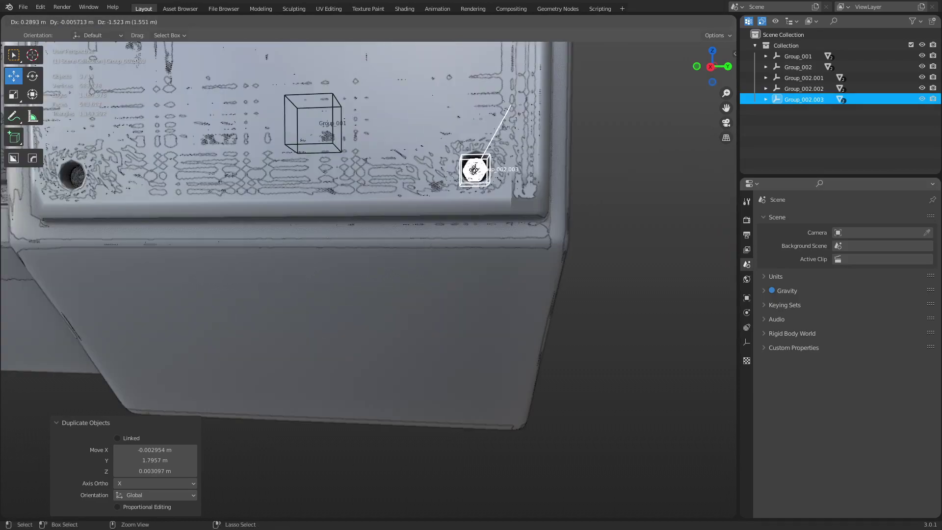
click(511, 105)
middle_drag(511, 106, 358, 302)
key(shift+d)
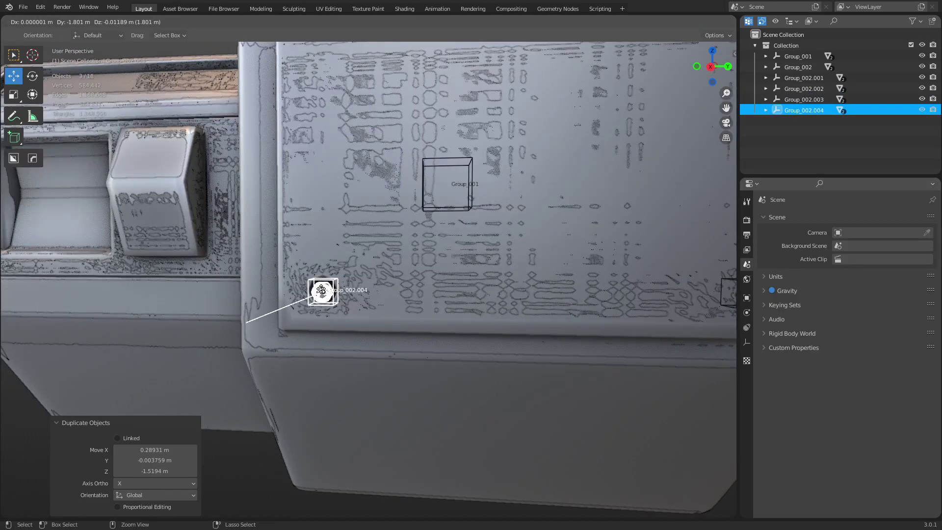
click(243, 317)
Duplicate the bolt group into the raised top plate's corner hole directly above the first placed bolt
middle_drag(243, 317, 620, 192)
key(shift+d)
click(620, 299)
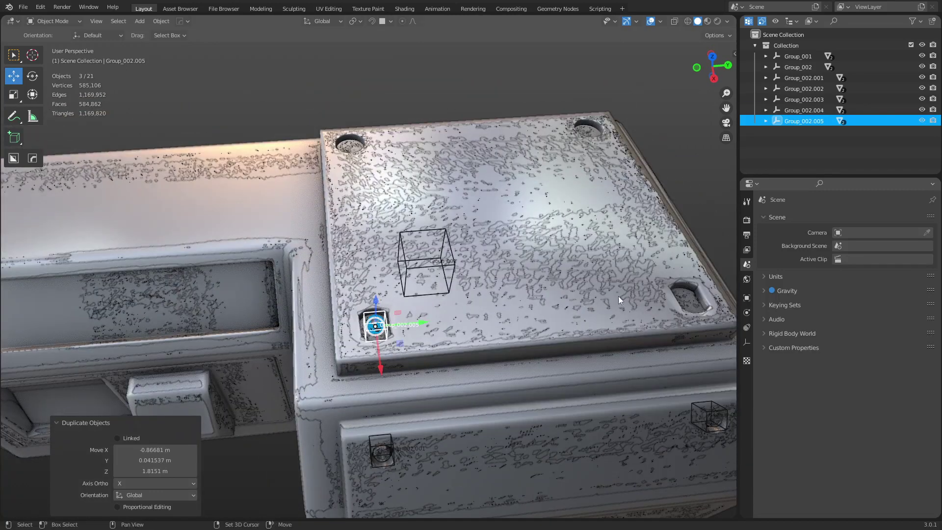
Scale the bolt group in the raised top plate's corner hole by 1.627
key(shift+space)
key(s)
drag(423, 328, 461, 332)
Duplicate the enlarged bolt group into the top plate's three remaining corner holes and clear the selection
key(shift+d)
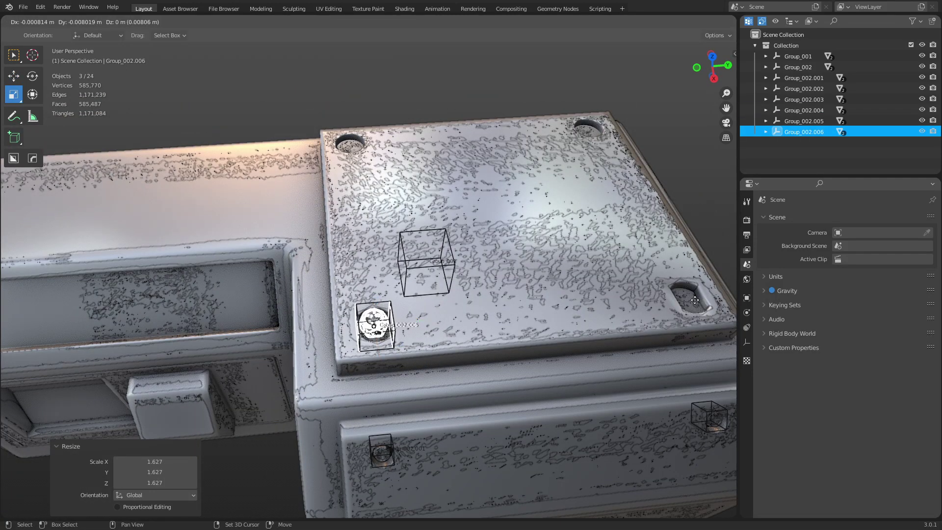
click(687, 297)
middle_drag(687, 297, 447, 275)
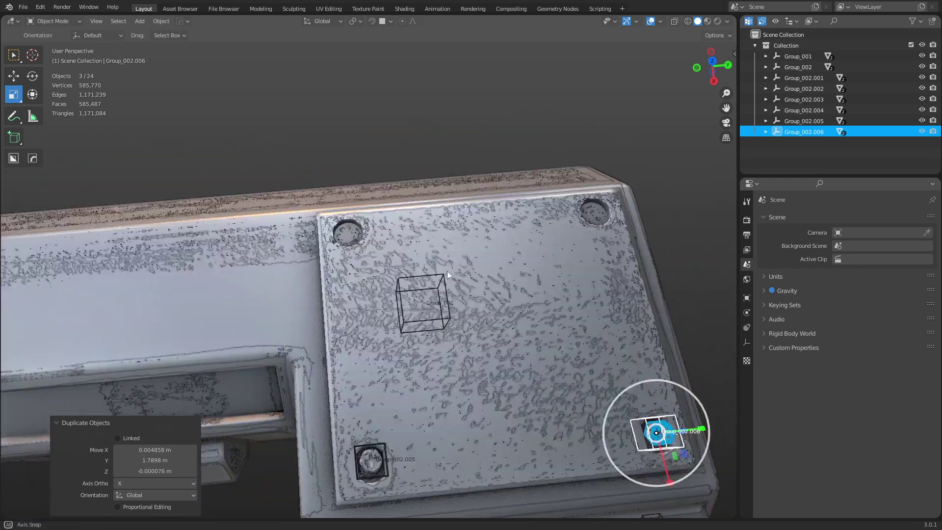
key(shift+d)
click(559, 229)
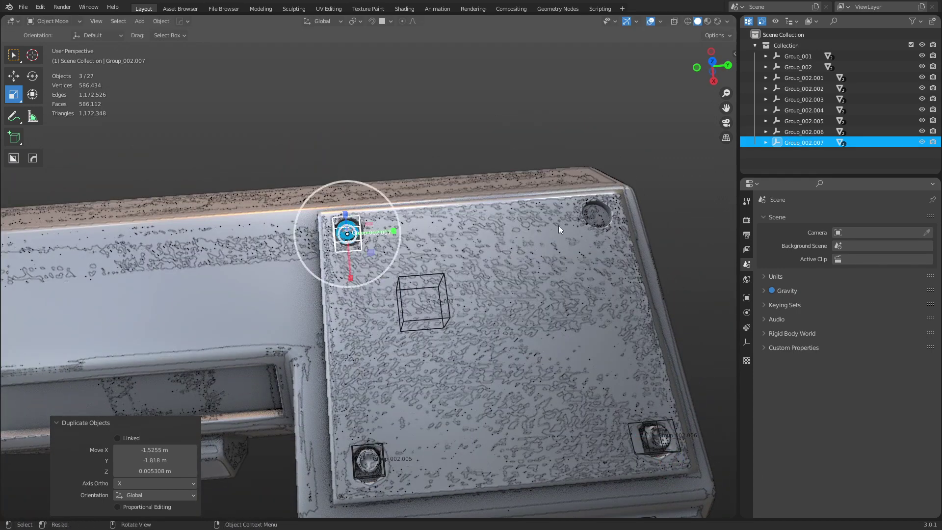
key(shift+d)
click(597, 216)
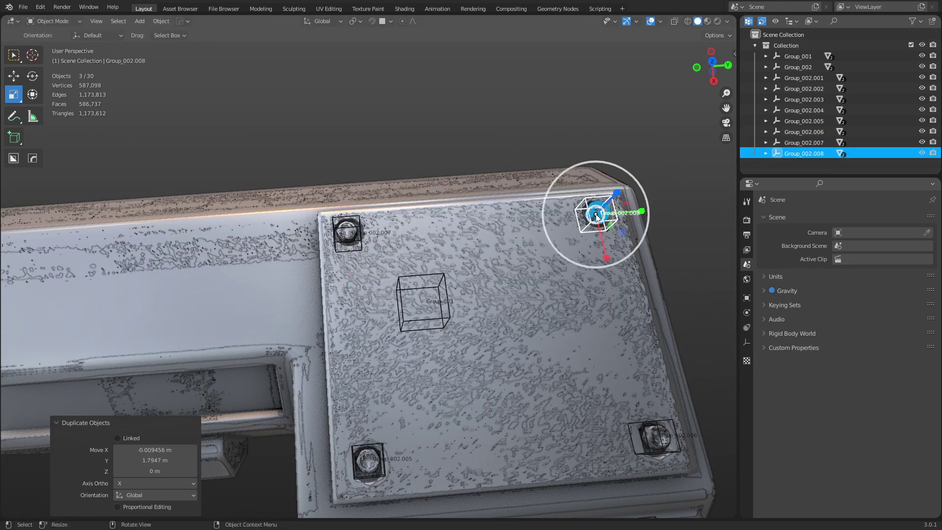
click(452, 165)
Inspect the outliner groups by expanding Group_002.003, selecting its hex_high.003 and hex_low.003 meshes, and collapsing it again
scroll(451, 165, down, 4)
middle_drag(399, 379, 432, 259)
shift+middle_drag(508, 272, 574, 247)
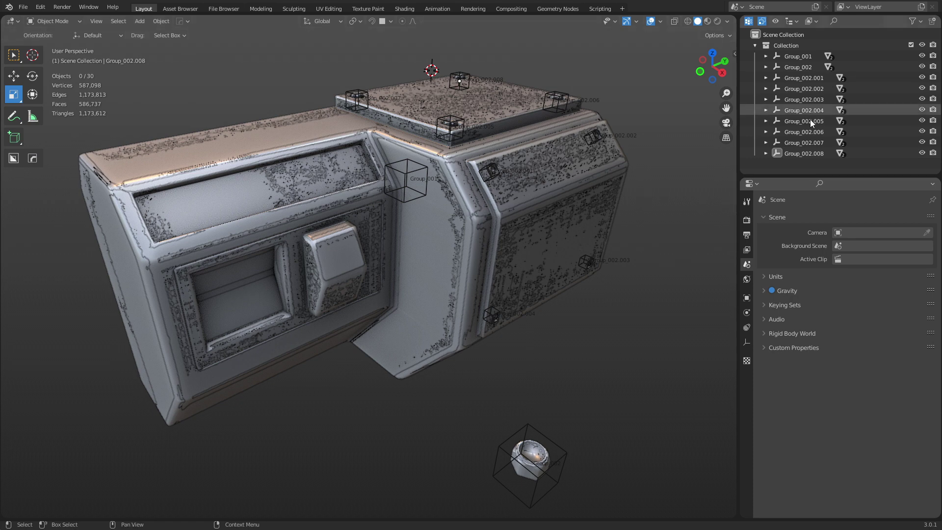
click(811, 57)
click(805, 131)
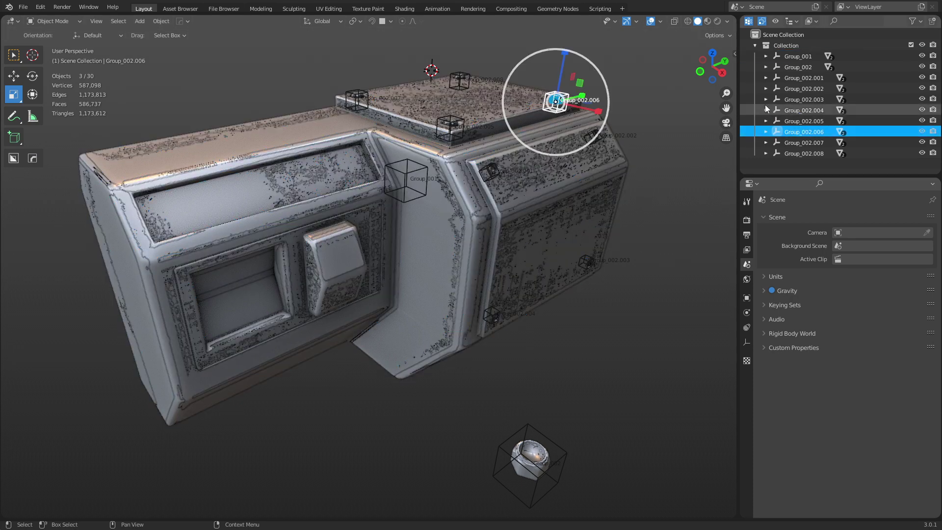
click(766, 99)
click(805, 110)
shift+click(808, 121)
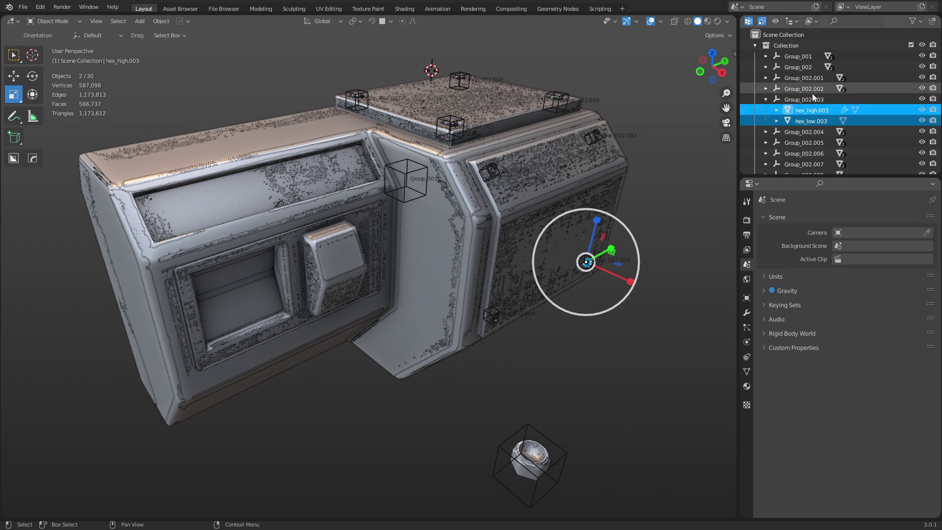
click(766, 99)
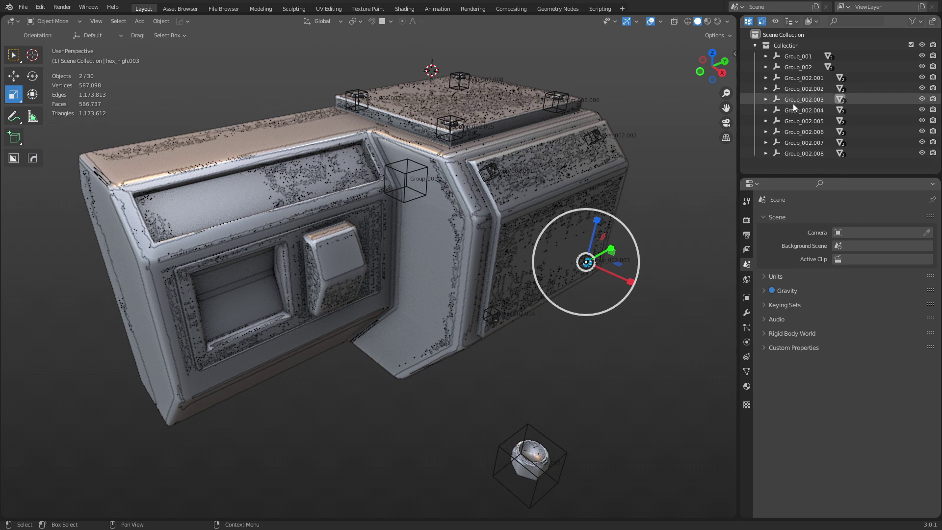
Filter the outliner by "low" and try selecting all listed entries, finishing with everything deselected
click(857, 25)
text(low)
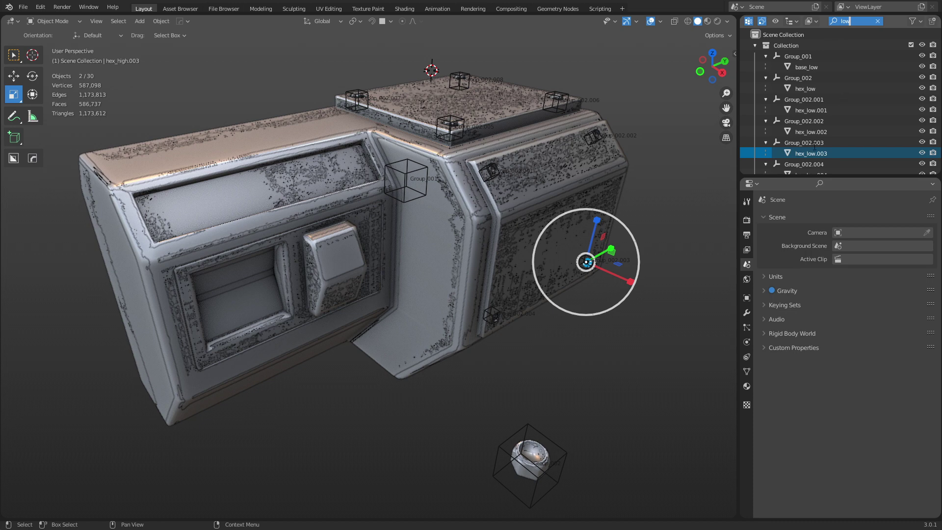
click(797, 144)
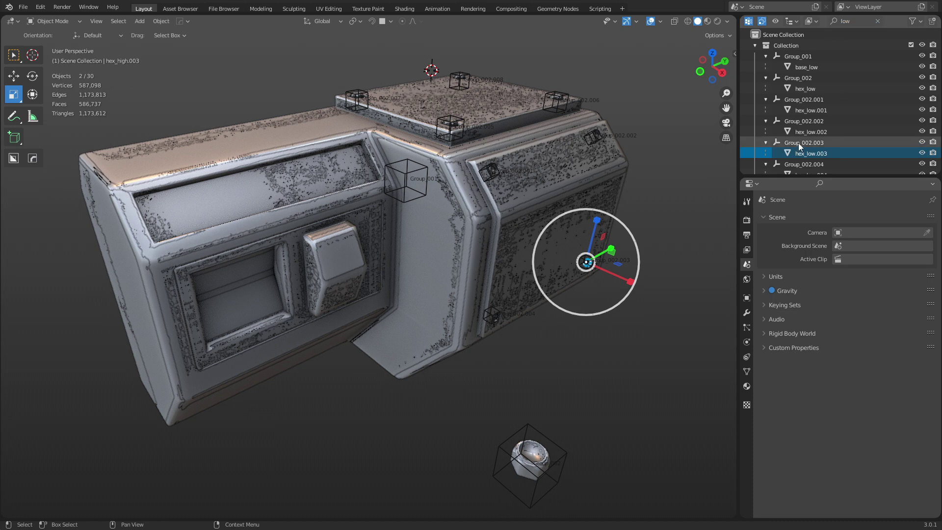
click(796, 144)
click(811, 154)
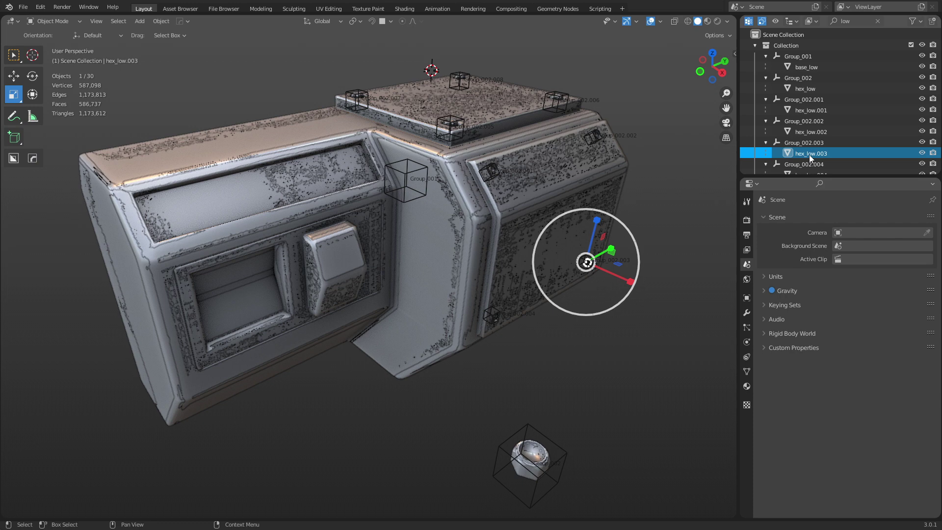
click(809, 145)
key(a)
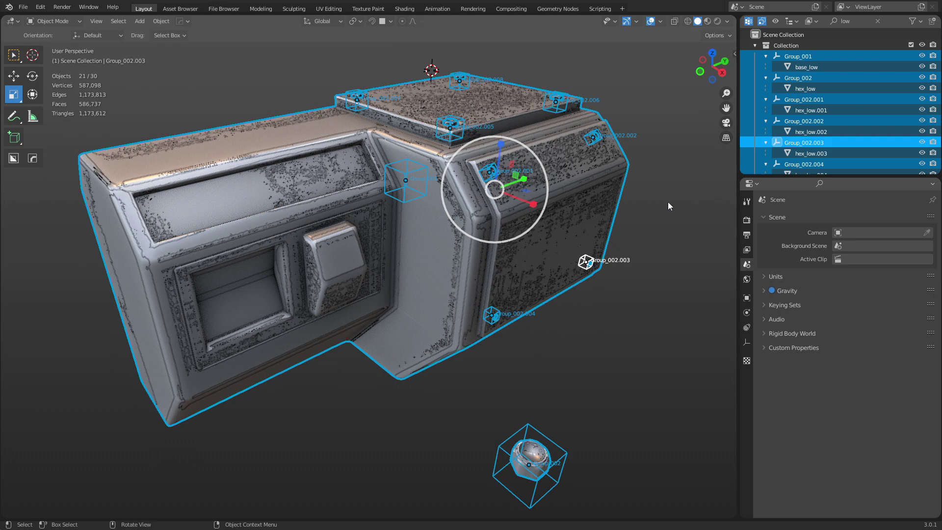
key(shift+space)
key(g)
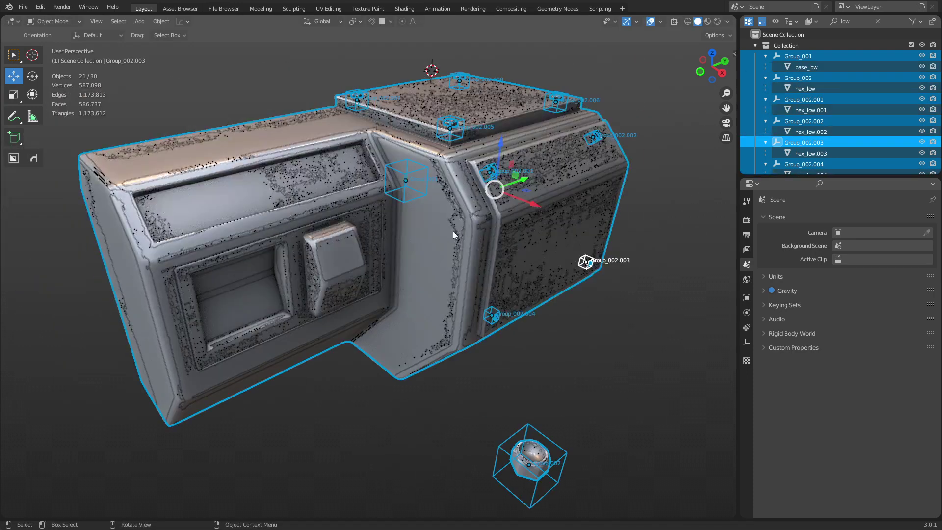
click(614, 317)
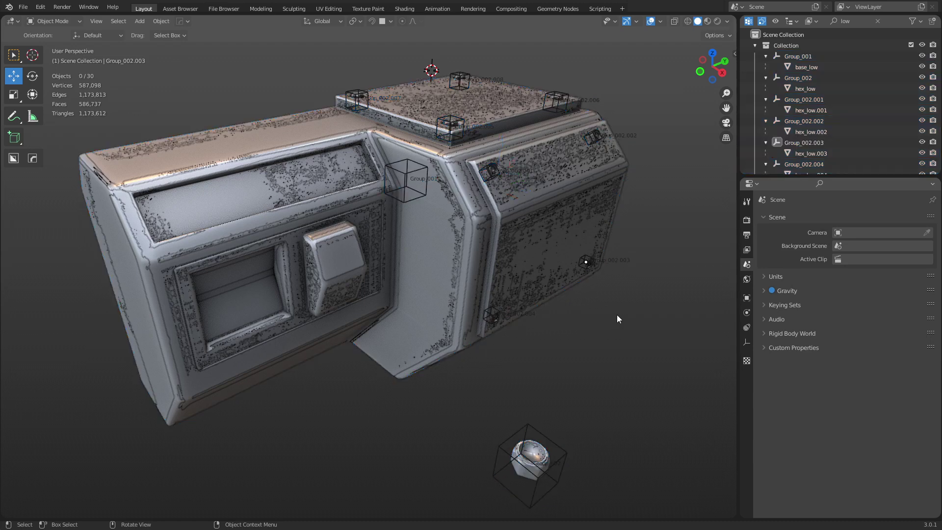
Exclude empties from the outliner and select all the listed low-poly meshes
click(916, 22)
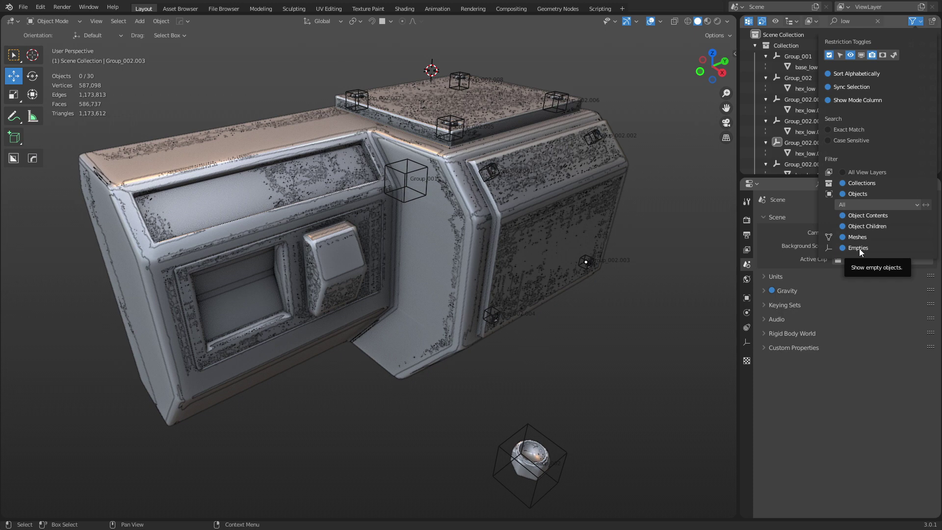
click(859, 248)
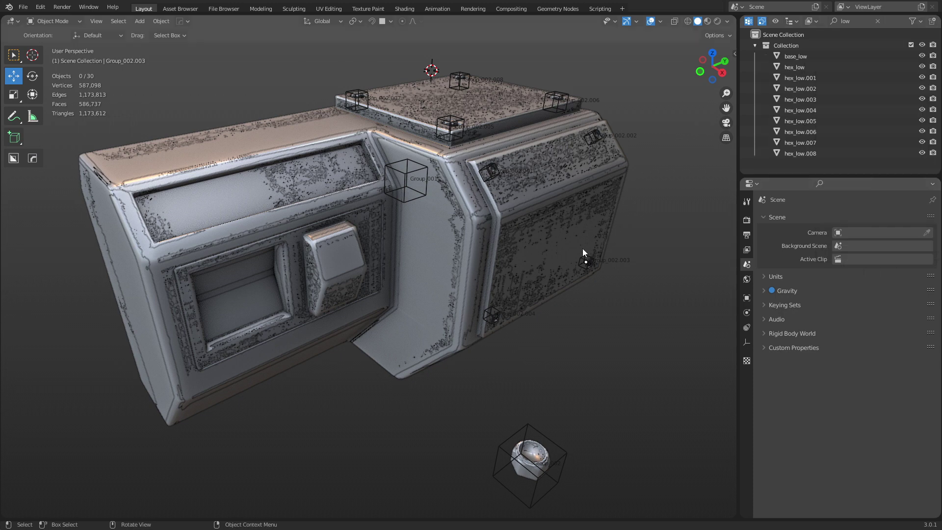
click(802, 153)
key(a)
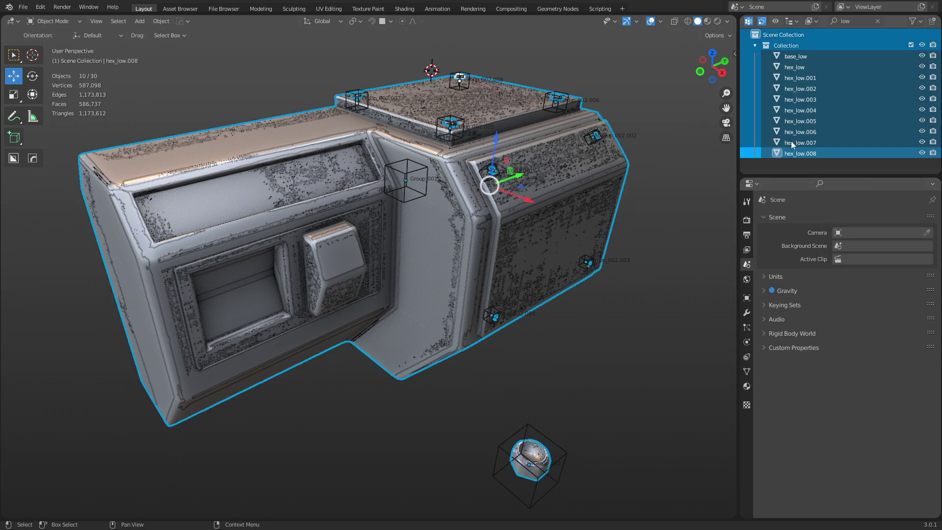
Examine the combined UV layout of the selected low-poly meshes in Edit Mode, and return to Object Mode in the Layout workspace
ctrl+middle_drag(516, 284, 482, 196)
key(Home)
key(grave)
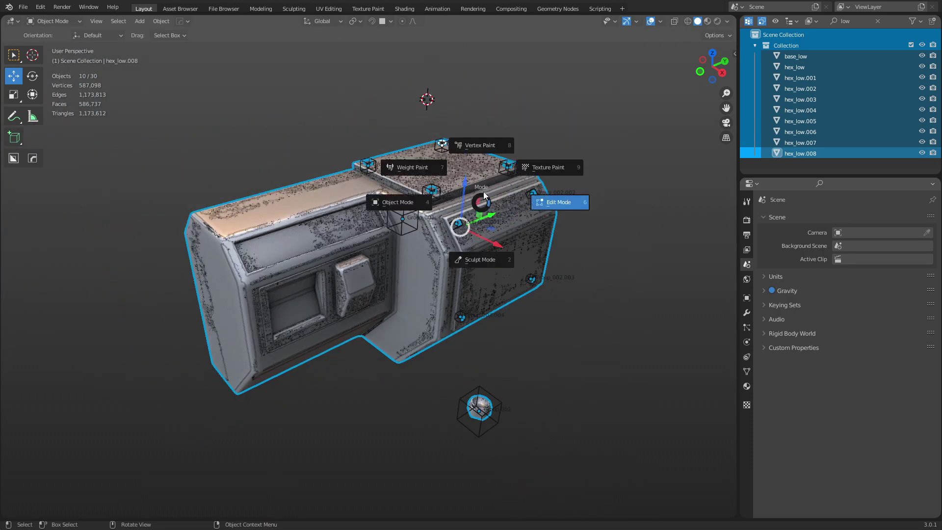
click(338, 10)
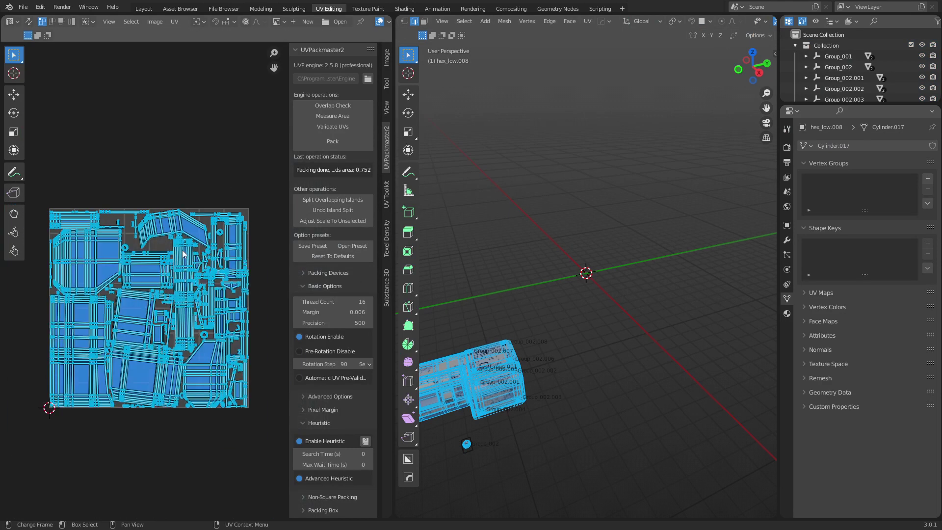
key(Tab)
click(144, 9)
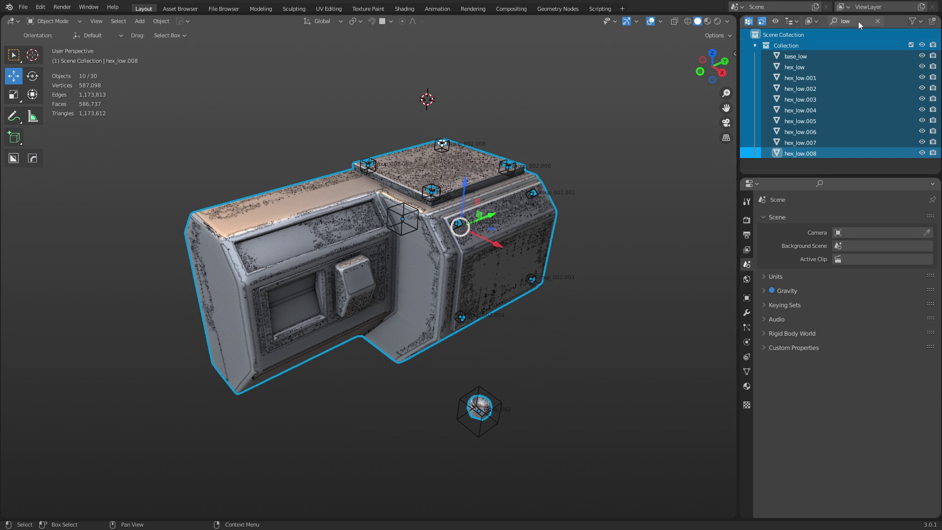
Clear the outliner filter, filter by "low" again and select all the low-poly meshes
click(878, 21)
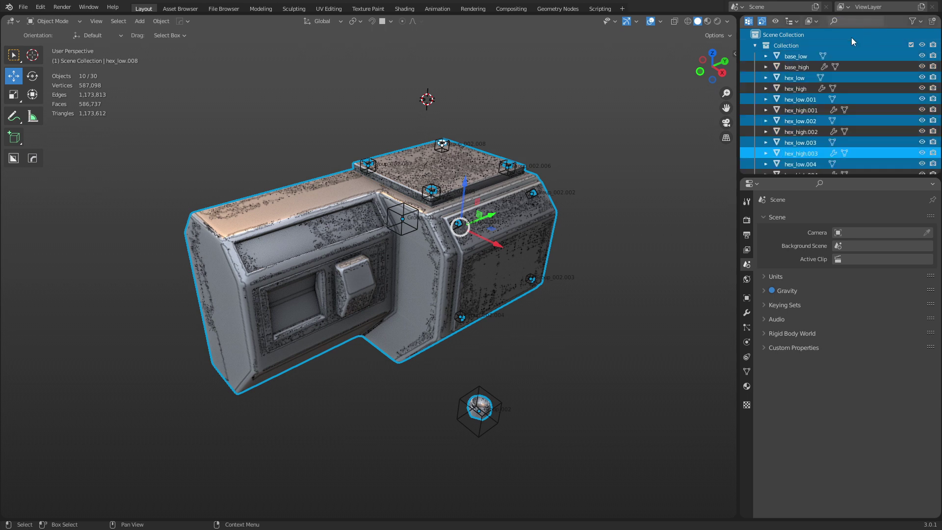
click(864, 22)
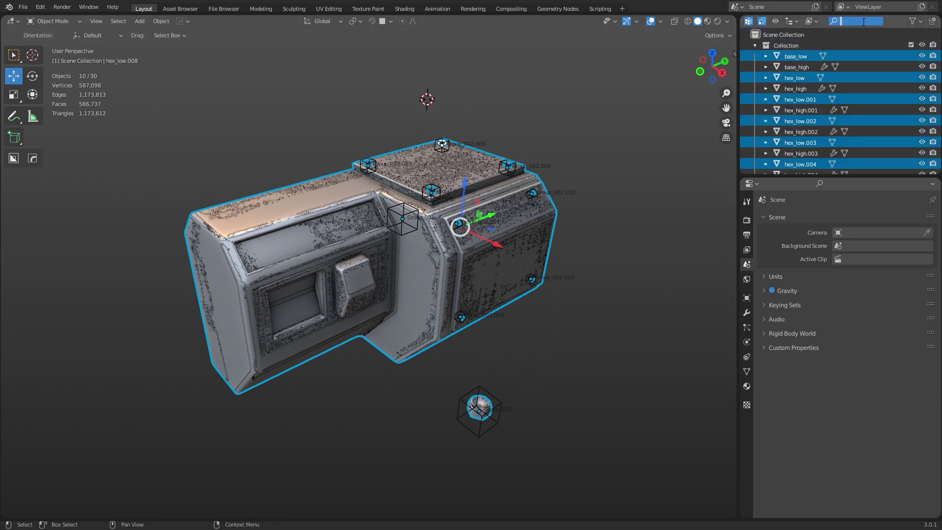
text(low)
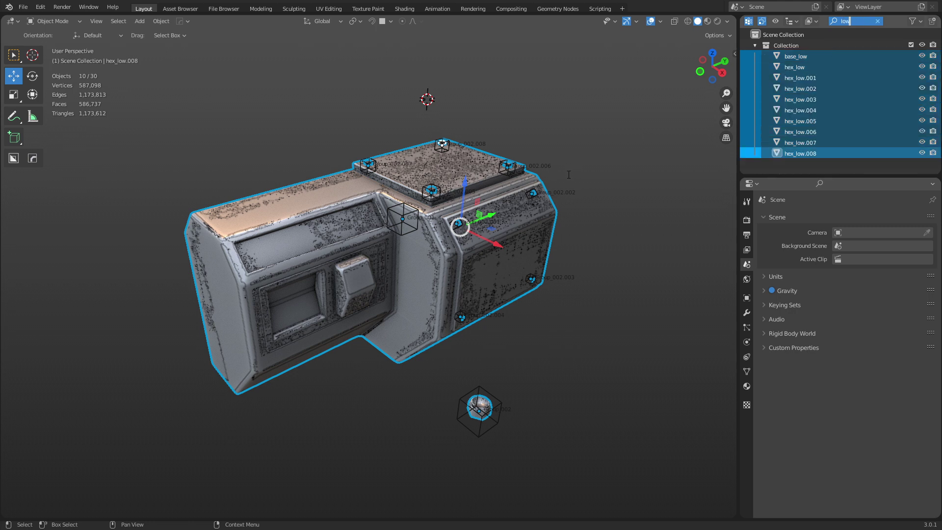
key(Return)
key(a)
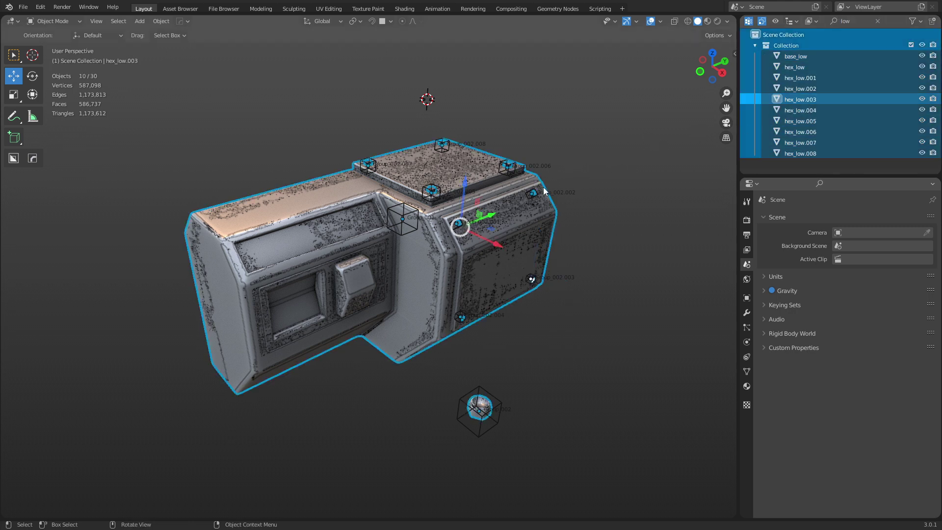
Review the FBX export settings for the selected low-poly meshes and close them without exporting
key(ctrl+s)
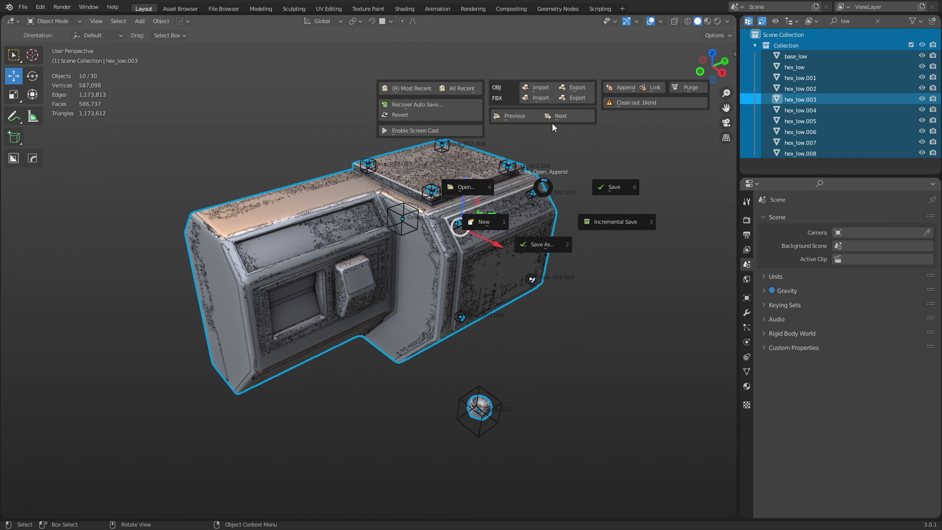
click(578, 100)
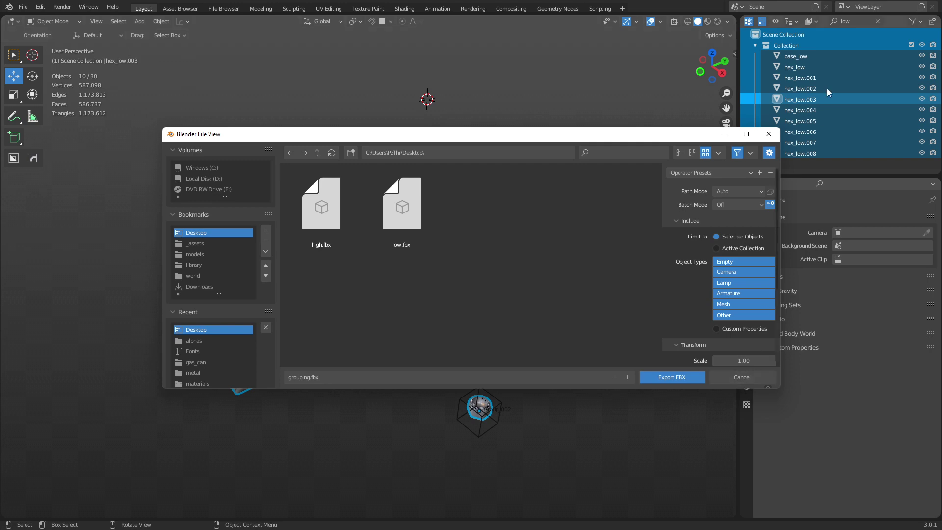
click(758, 377)
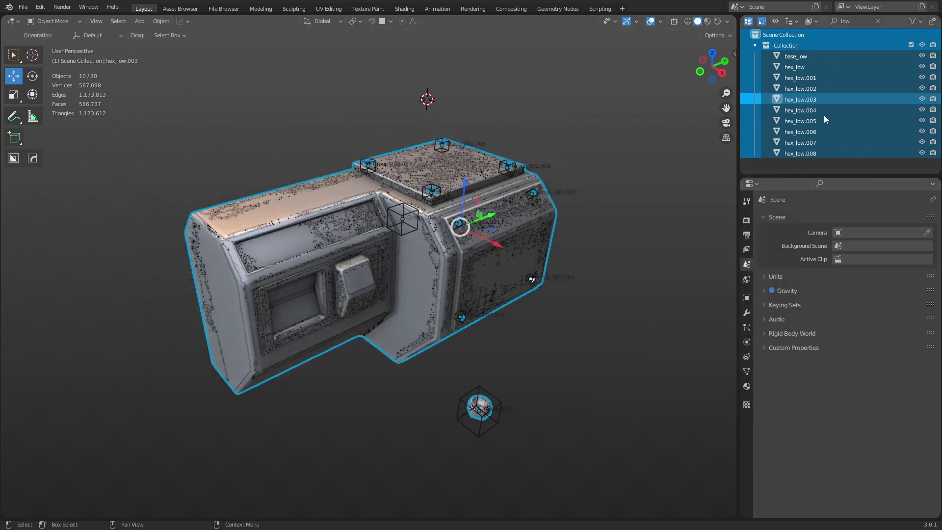
Filter the outliner by "high" and select all meshes from base_high to hex_high.008
click(878, 21)
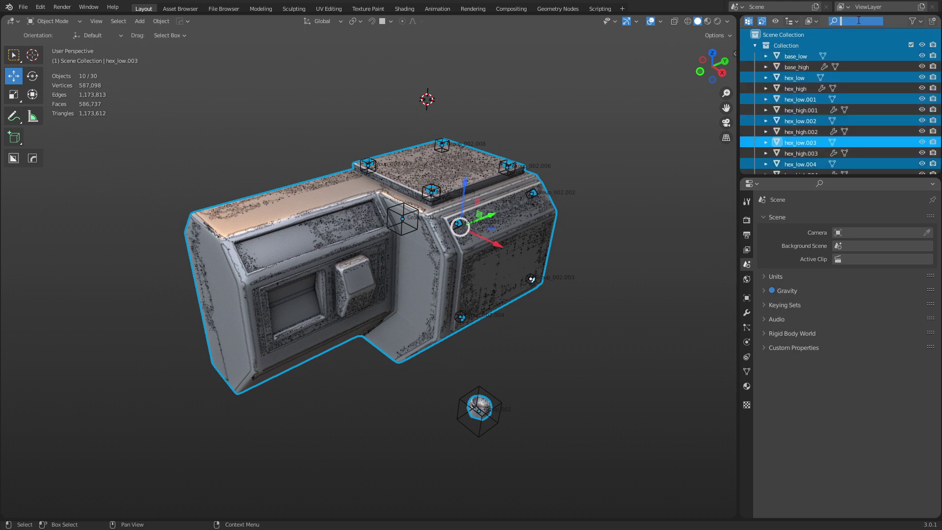
text(high)
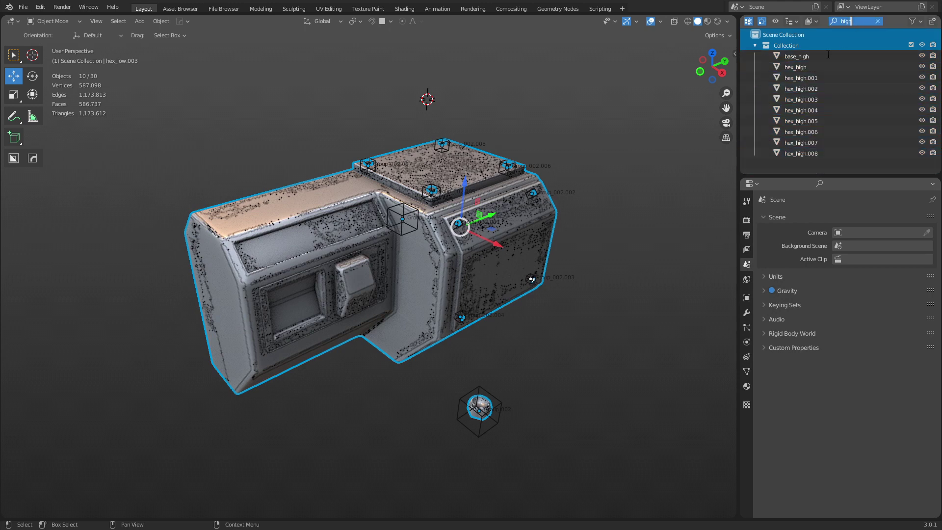
key(Return)
click(823, 57)
shift+click(825, 153)
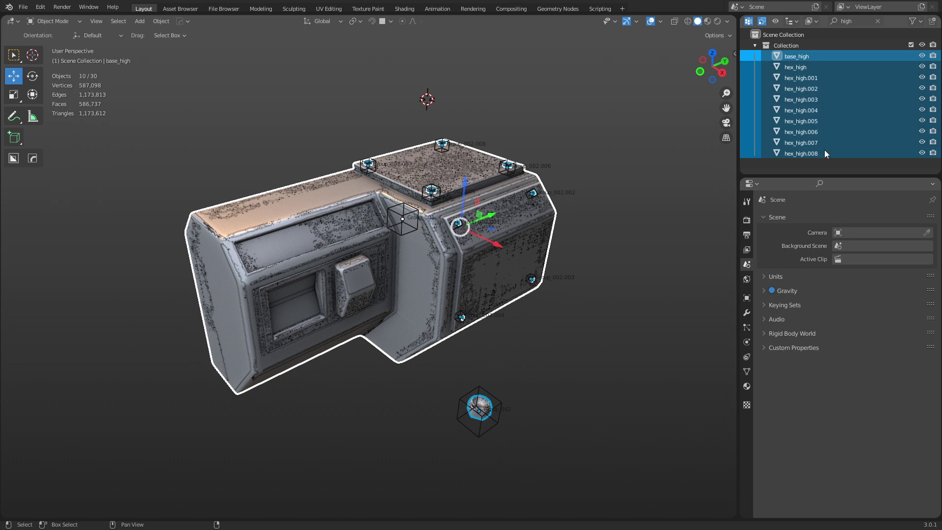
key(g)
click(495, 224)
Restore the unfiltered outliner with empties shown and the Collection enabled in the view layer
click(911, 44)
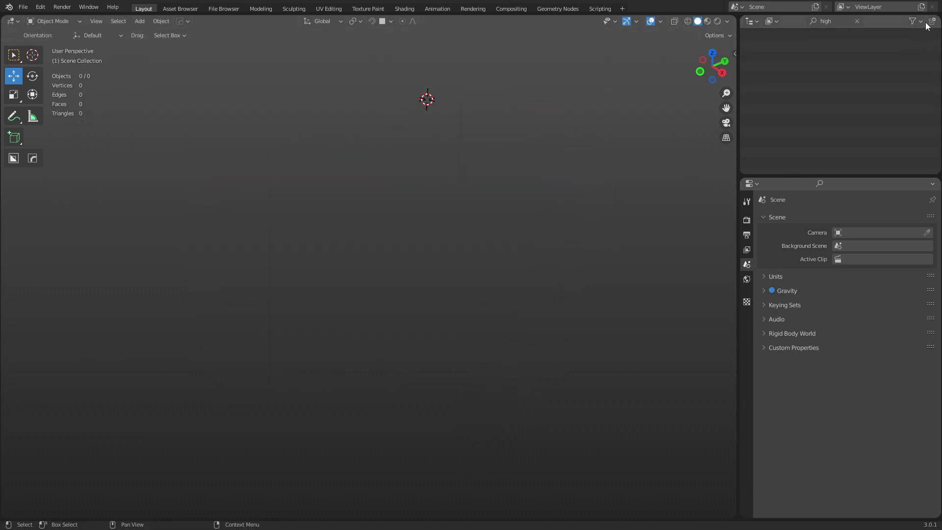
click(913, 21)
click(842, 248)
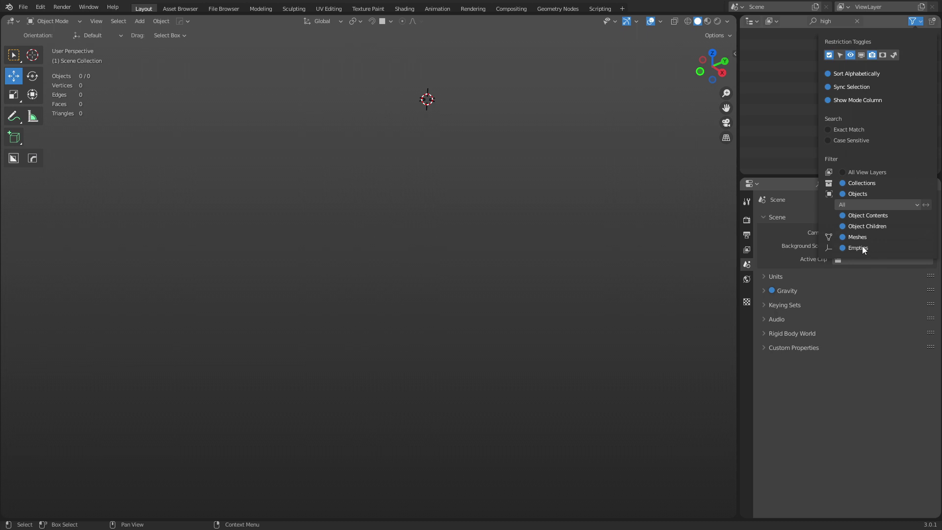
click(857, 22)
click(906, 46)
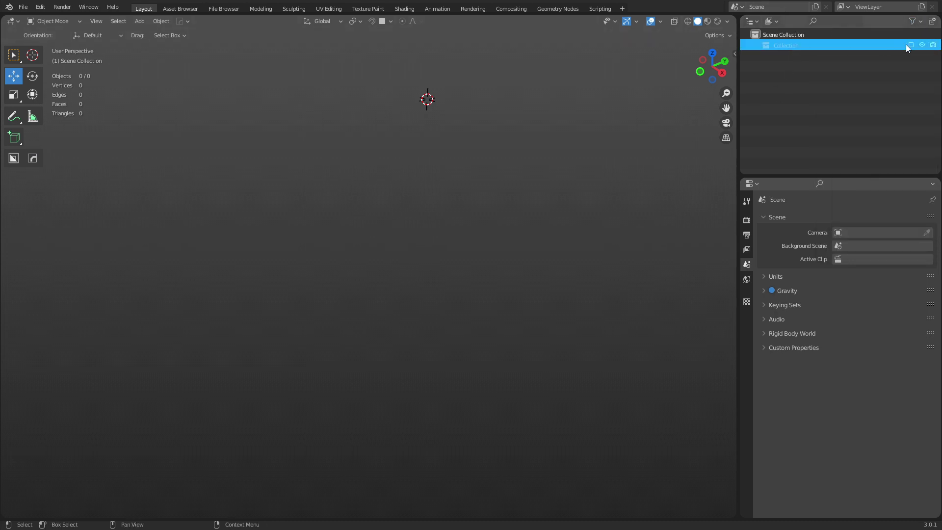
click(912, 45)
click(588, 272)
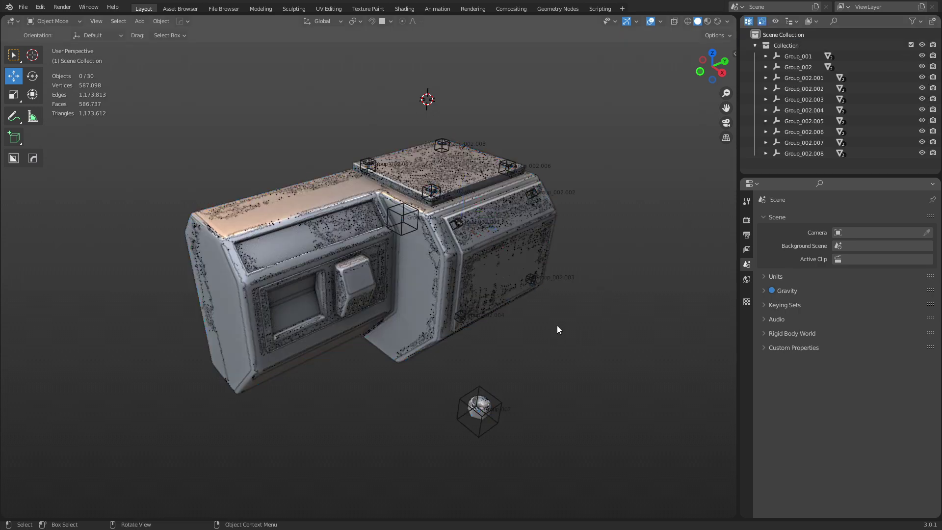
middle_drag(558, 325, 552, 303)
middle_drag(523, 275, 496, 249)
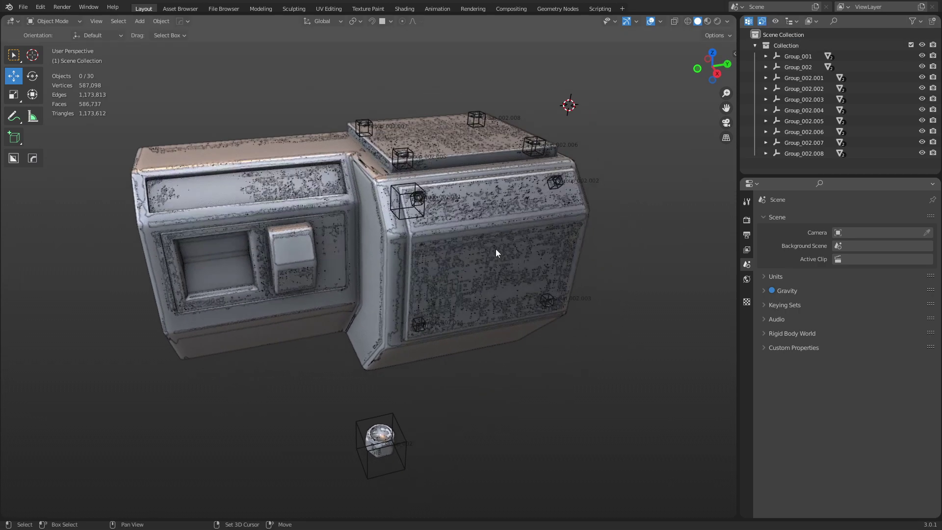
click(400, 194)
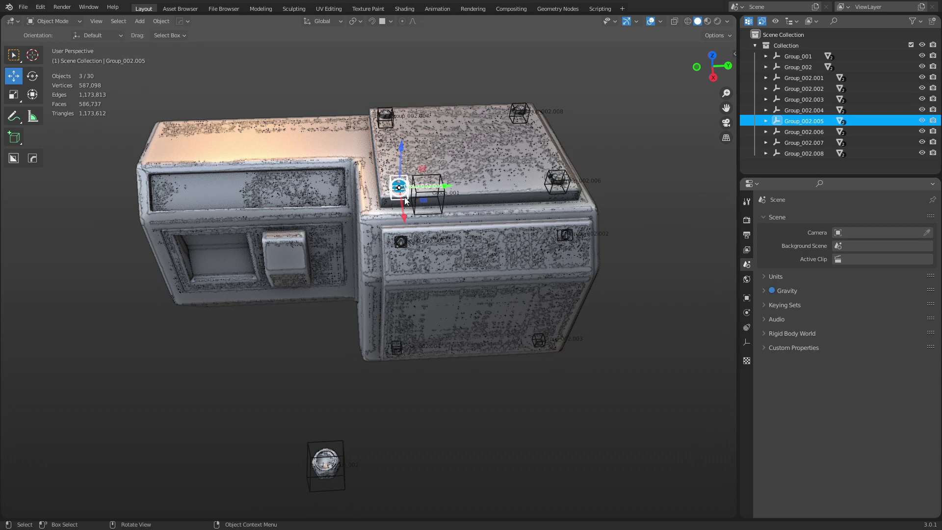
key(g)
key(Escape)
middle_drag(509, 287, 476, 284)
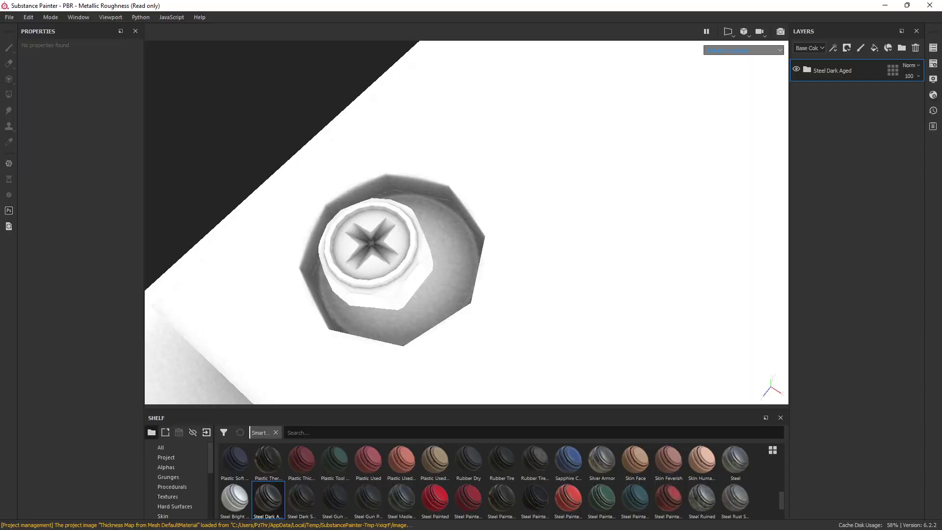
Switch to Substance Painter and examine the baked ambient occlusion around the bolts on the top plate
scroll(513, 217, down, 3)
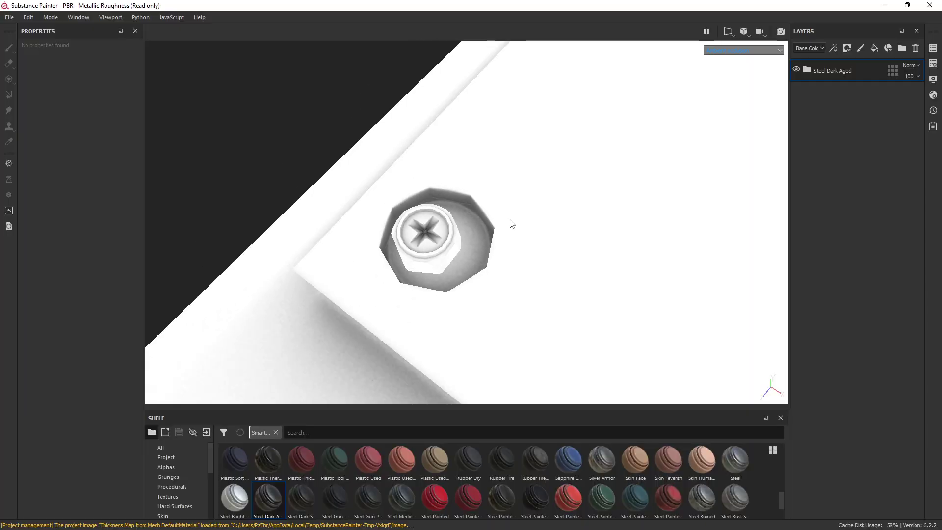
scroll(505, 229, up, 5)
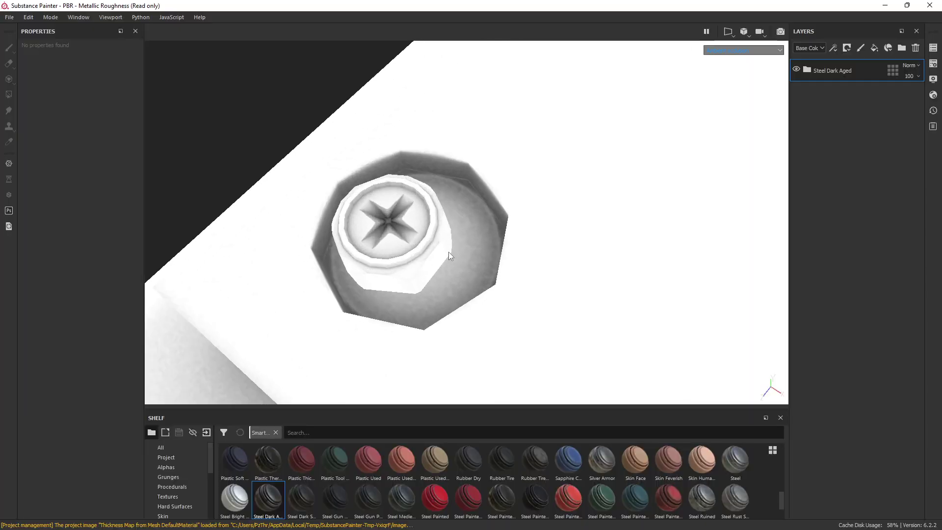
scroll(449, 252, up, 1)
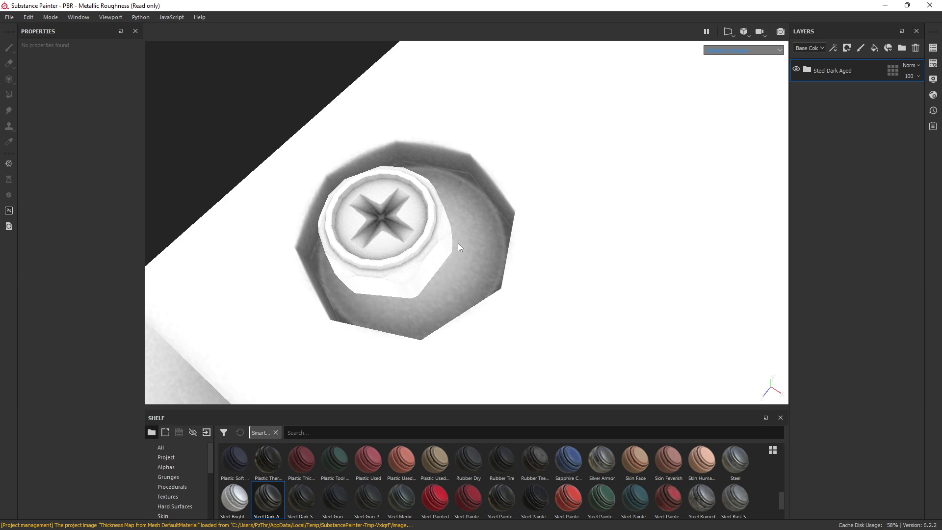
scroll(485, 288, down, 2)
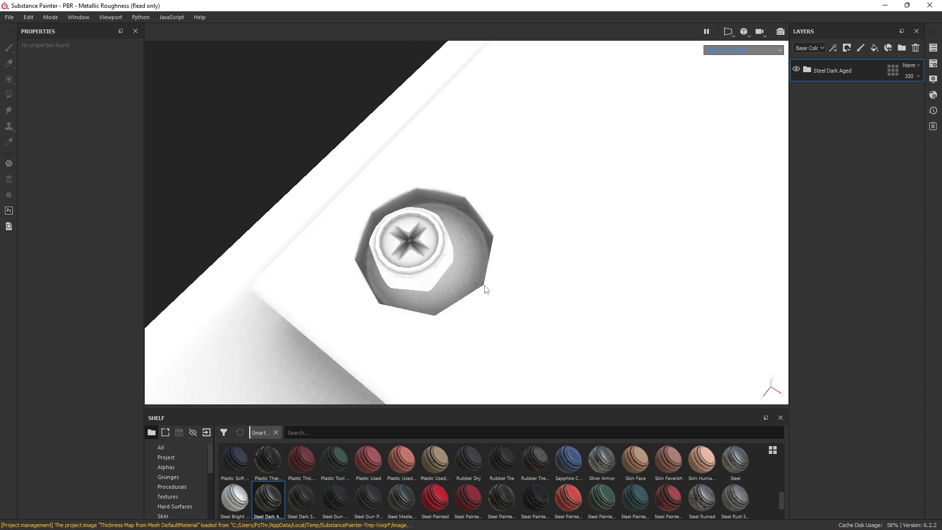
scroll(485, 289, down, 3)
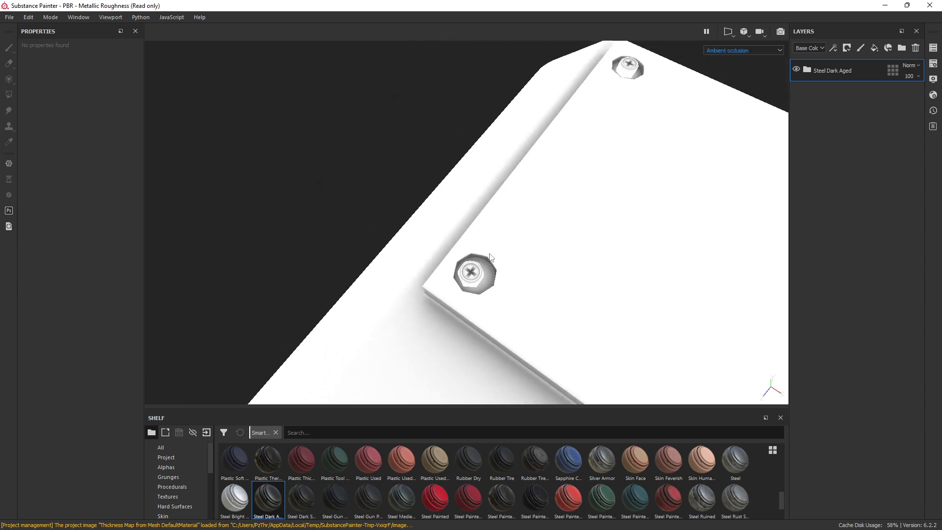
alt+drag(547, 265, 415, 206)
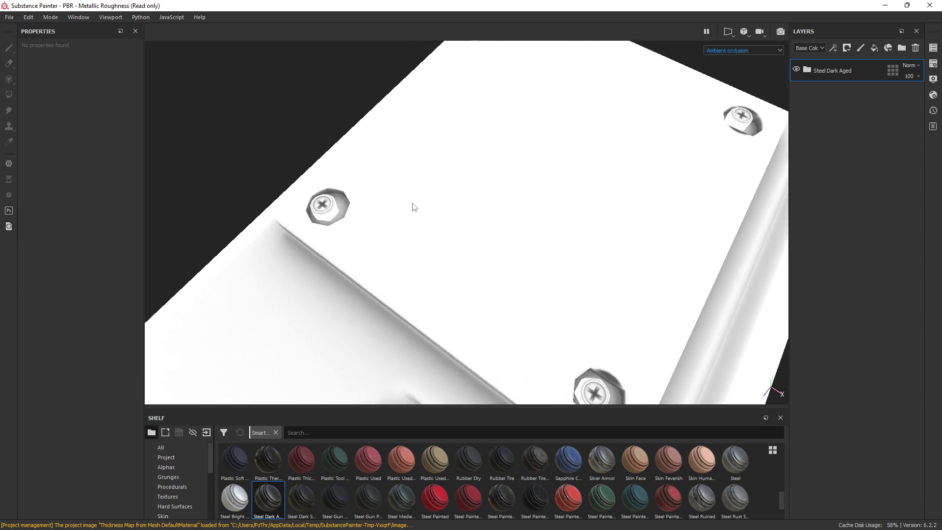
Open the mesh map baking settings and review the Match options for pairing low- and high-poly meshes
click(34, 17)
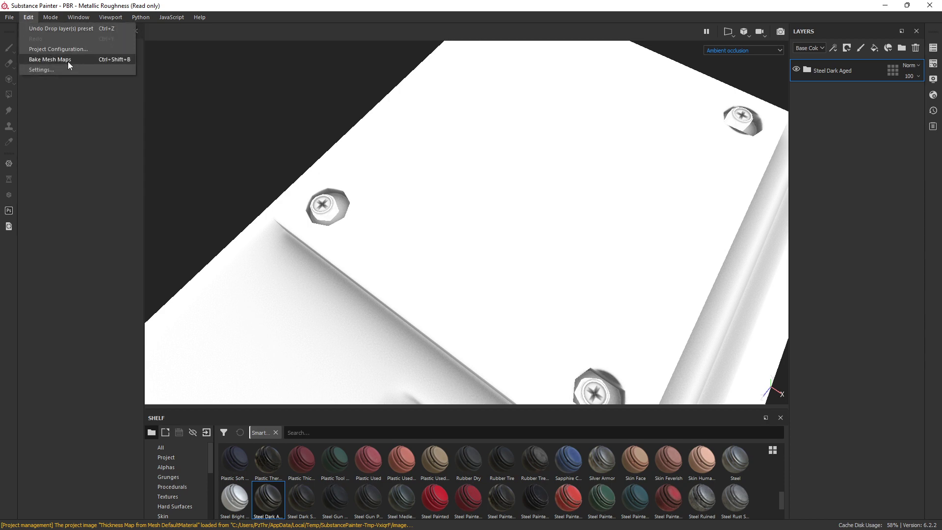
click(49, 59)
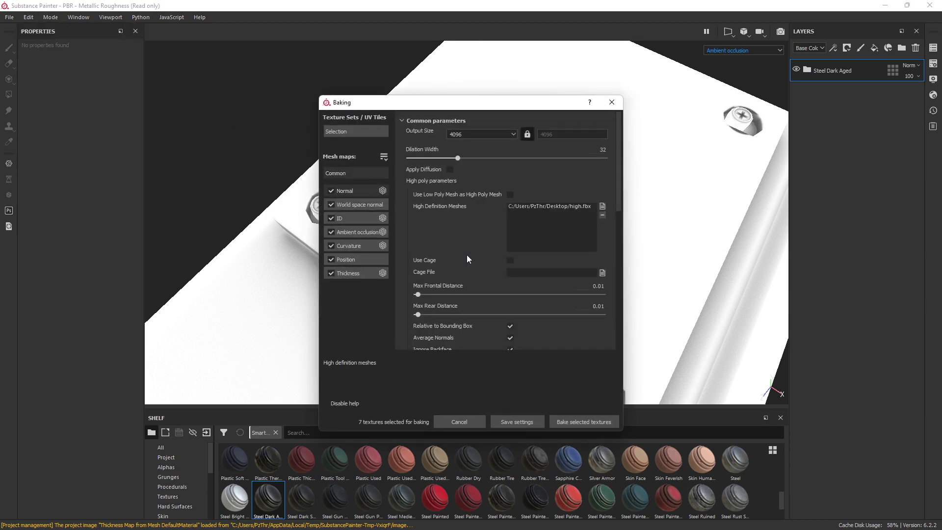
scroll(491, 299, down, 5)
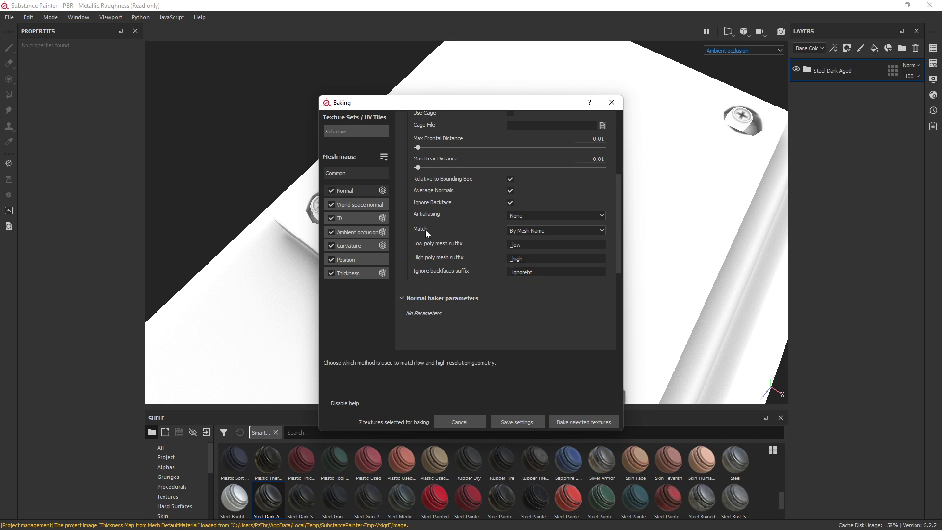
click(539, 231)
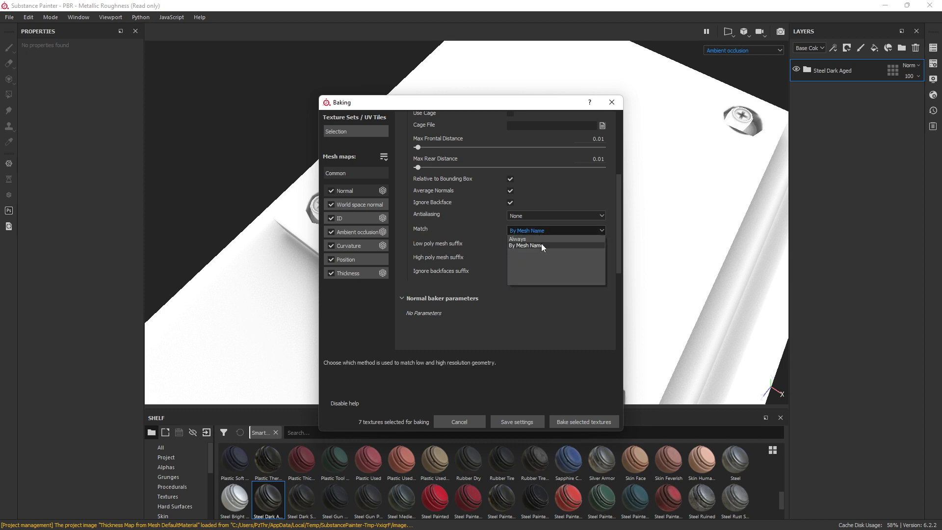
Review the baker parameters of each mesh map from world space normal to thickness, and close the baking settings without baking
click(362, 207)
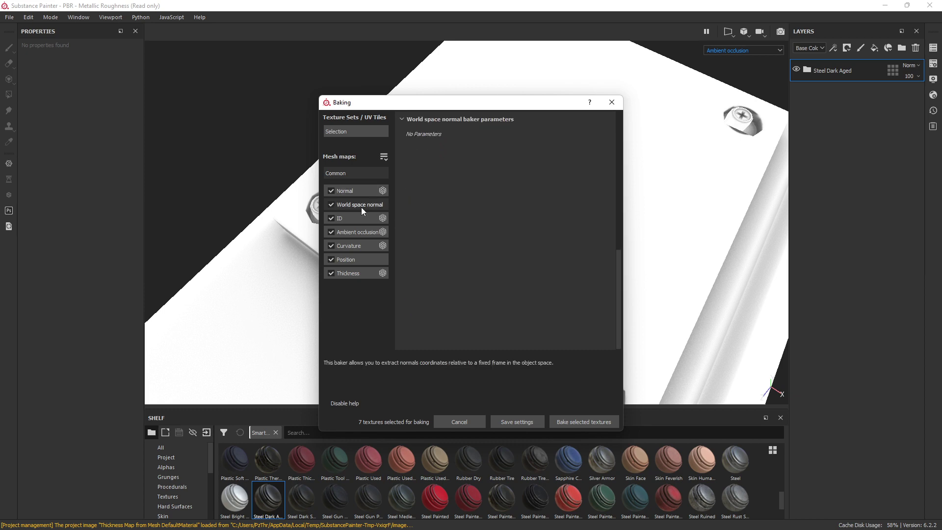
click(355, 195)
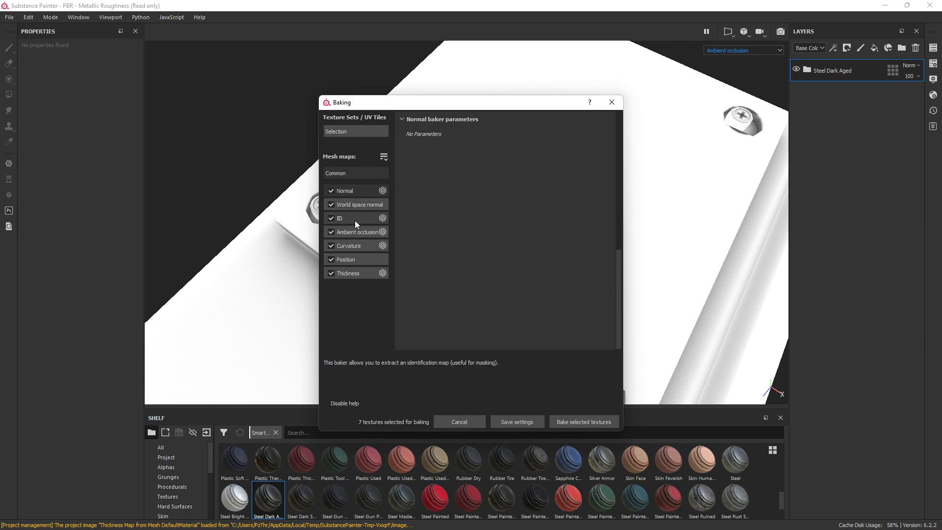
click(355, 219)
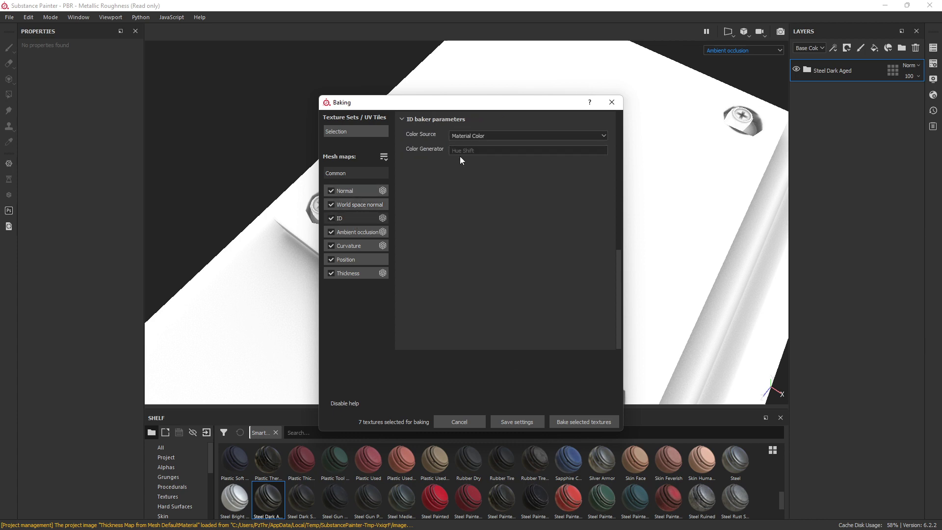
click(360, 231)
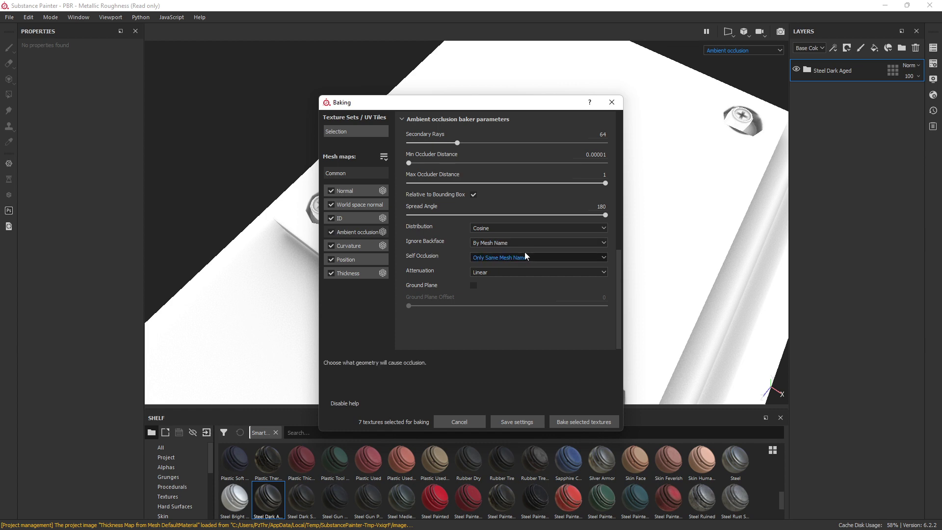
click(354, 249)
click(364, 261)
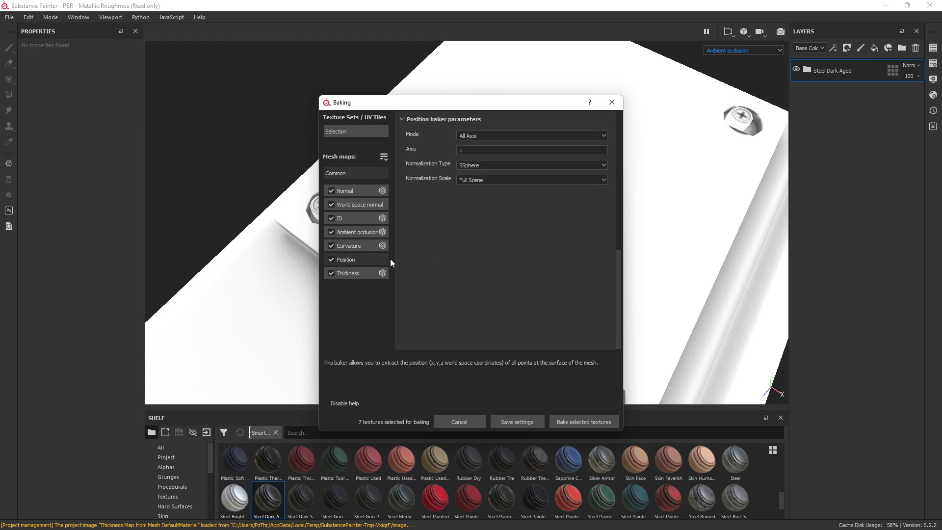
click(349, 274)
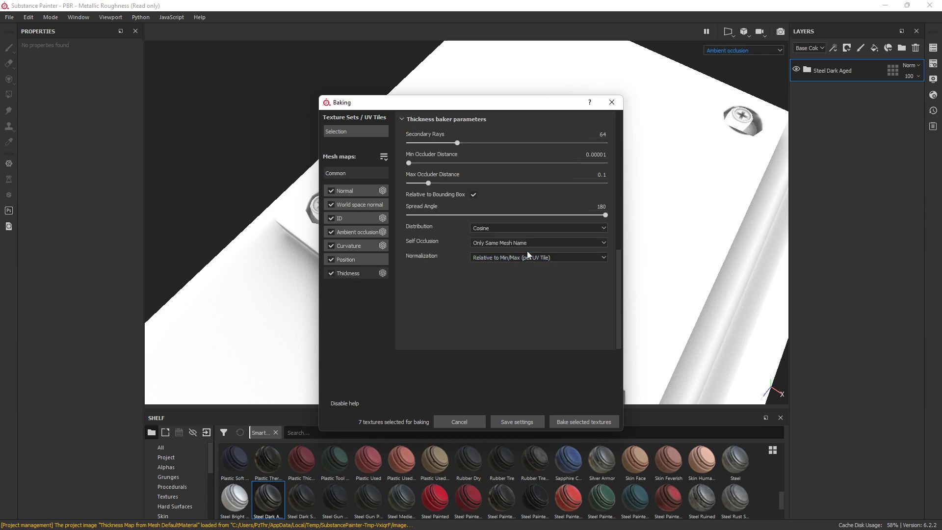
click(612, 102)
Examine the ambient occlusion on the whole model, including the front panel and its bolts
scroll(522, 232, down, 5)
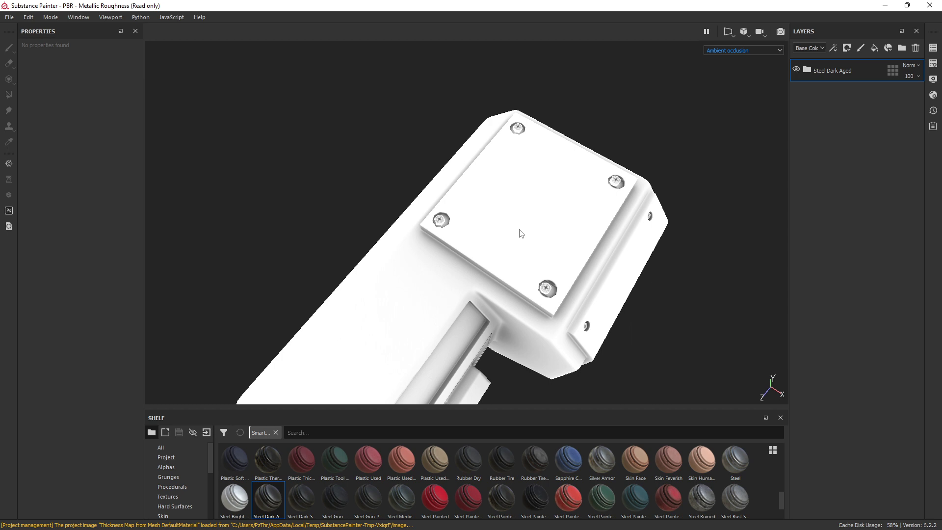
alt+drag(571, 258, 519, 242)
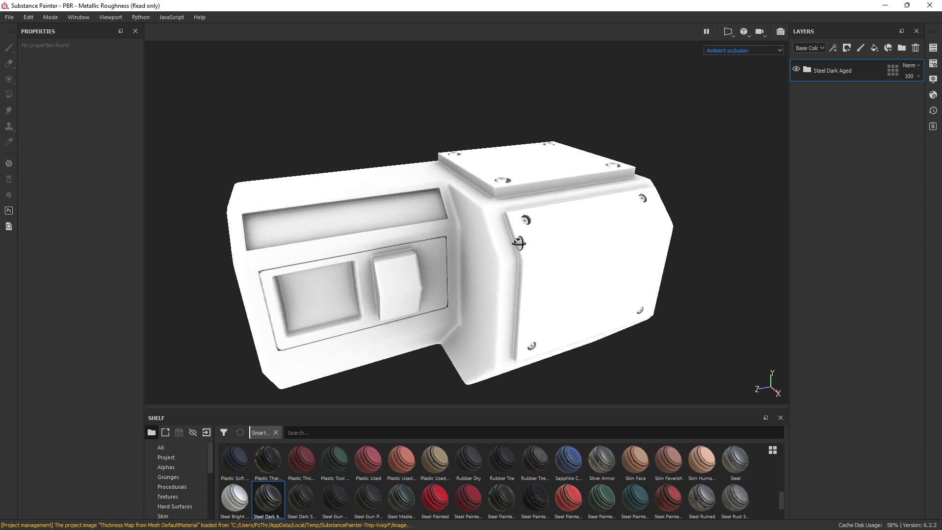
alt+middle_drag(589, 280, 577, 253)
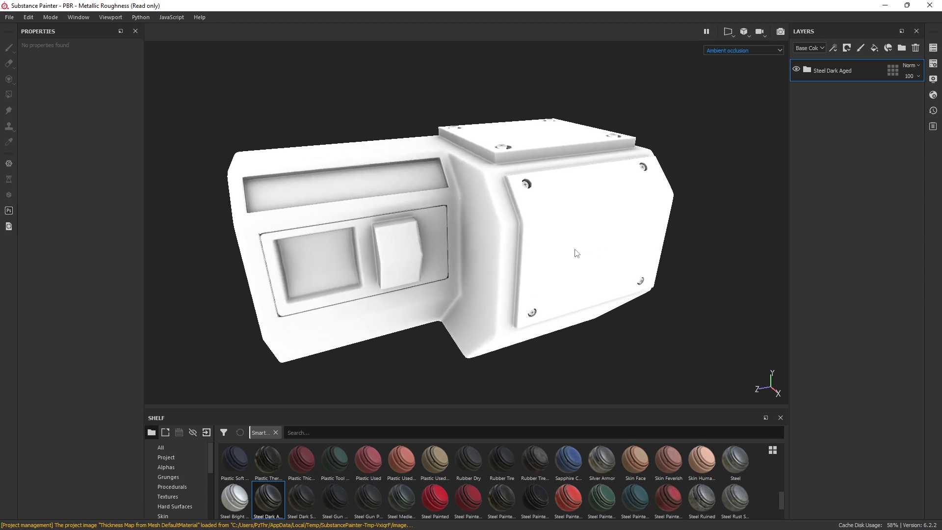